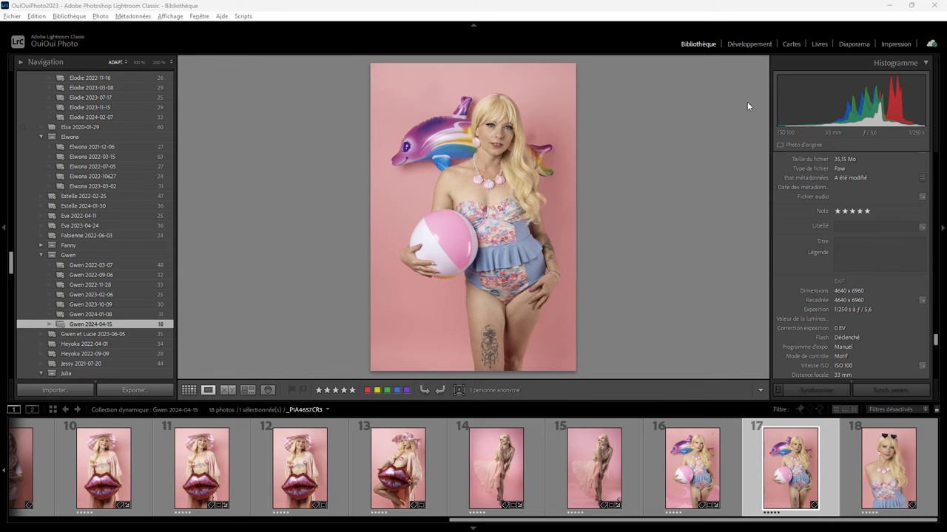
Create a virtual copy of pink portrait photo 17 in Develop and zoom its face to 100%.
{"action": "left_click", "coordinate": [742, 44]}
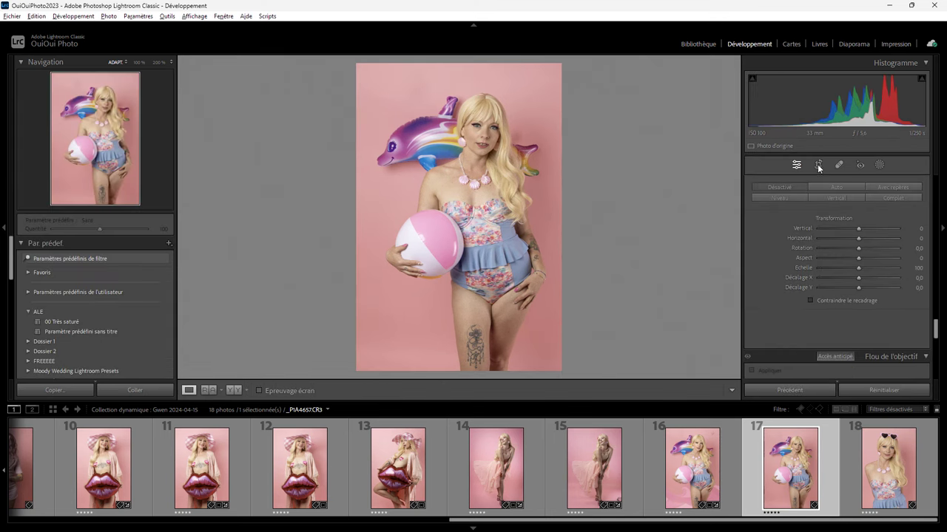
{"action": "right_click", "coordinate": [784, 460]}
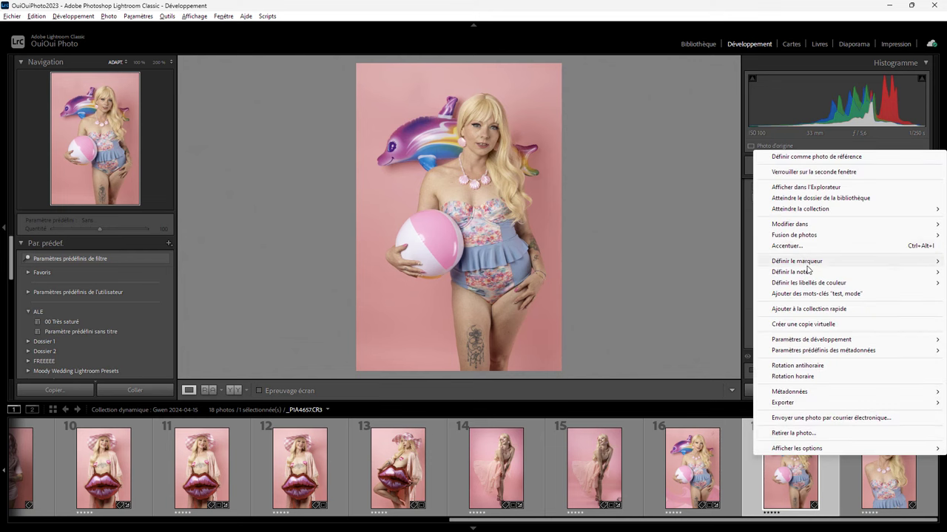
{"action": "left_click", "coordinate": [825, 324]}
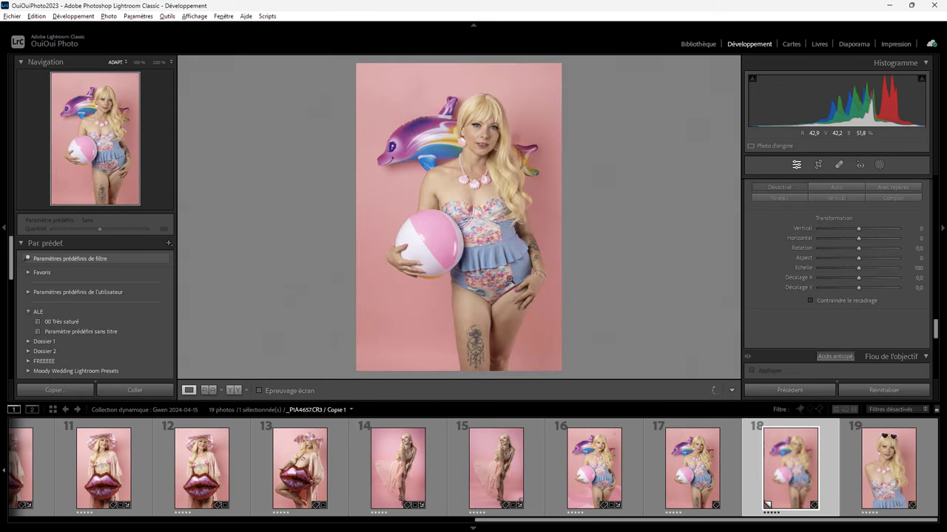
{"action": "left_click", "coordinate": [481, 151]}
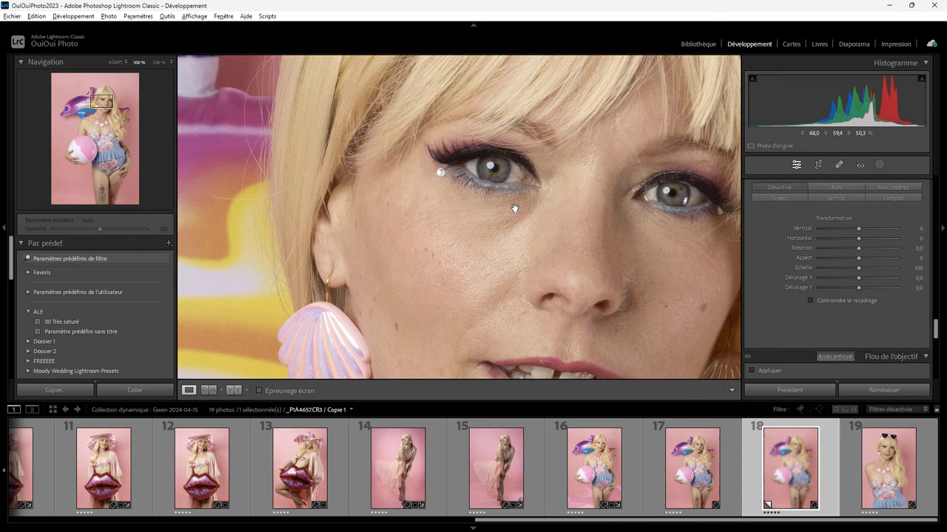
Crop Copie 1 tighter at the original aspect so the framing ends mid-thigh.
{"action": "left_click", "coordinate": [818, 165]}
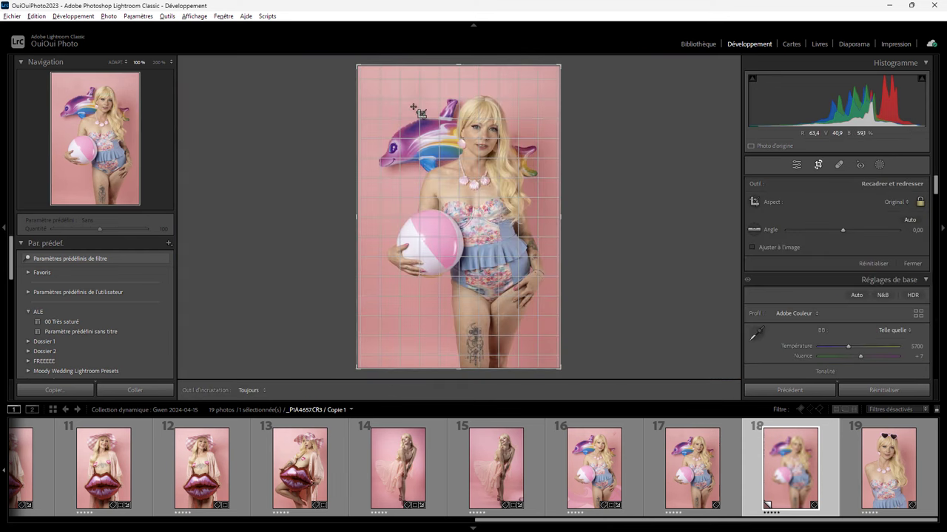
{"action": "left_click_drag", "start_coordinate": [361, 69], "coordinate": [370, 65]}
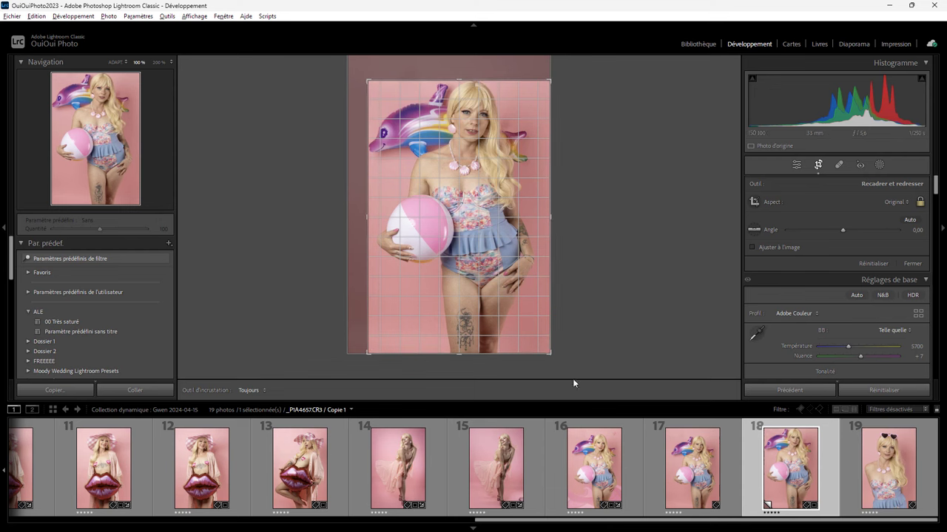
{"action": "left_click_drag", "start_coordinate": [550, 354], "coordinate": [549, 330]}
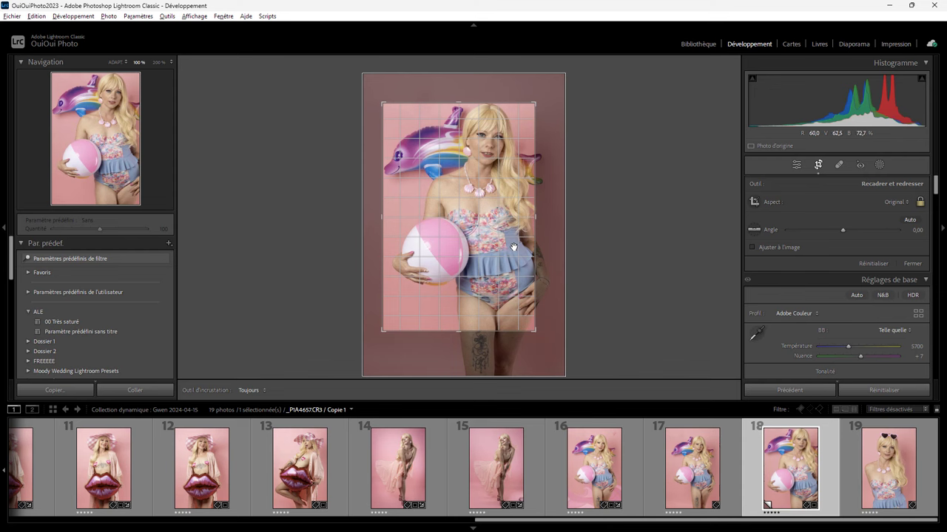
{"action": "key", "text": "z"}
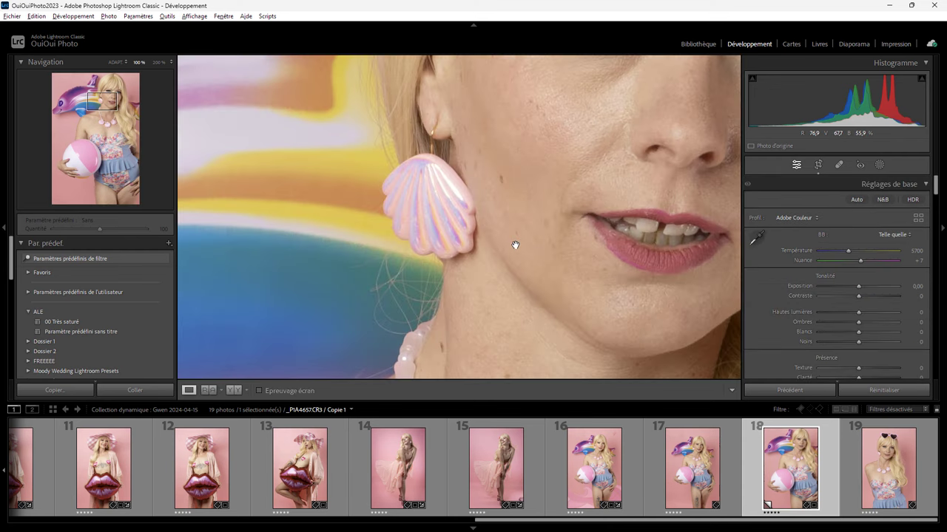
{"action": "left_click", "coordinate": [516, 242]}
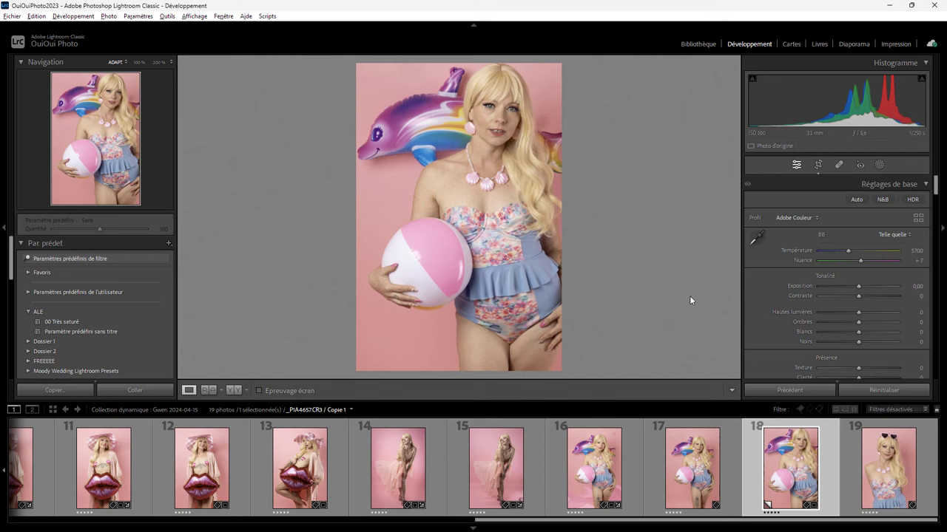
Go back to the Library showing Copie 1 cropped to 3490 × 5235.
{"action": "left_click", "coordinate": [698, 44]}
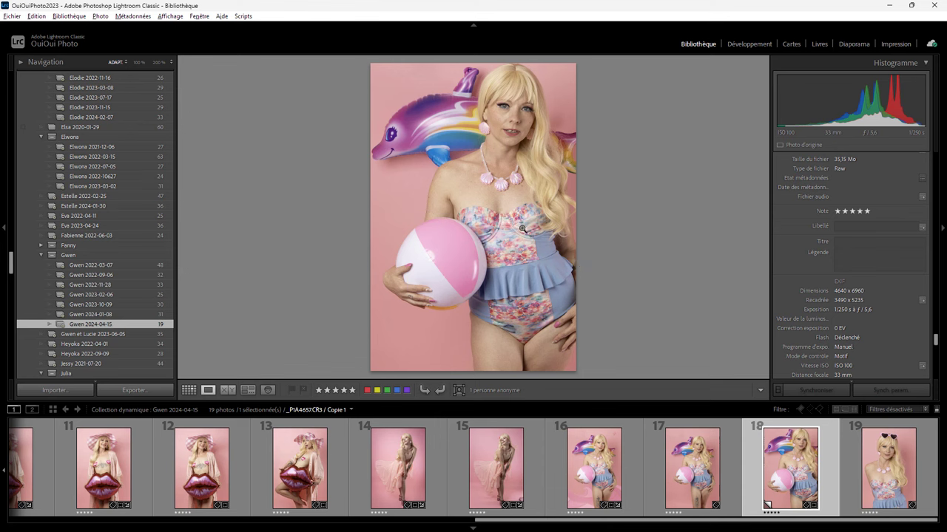
Make Copie 2, a second virtual copy of photo 17, and show its Transformation panel in Develop.
{"action": "left_click", "coordinate": [691, 468]}
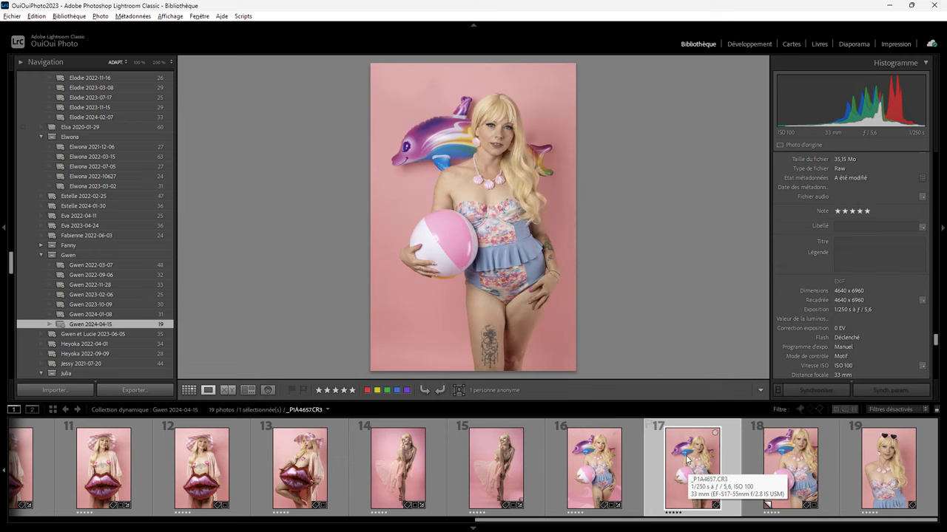
{"action": "right_click", "coordinate": [687, 460]}
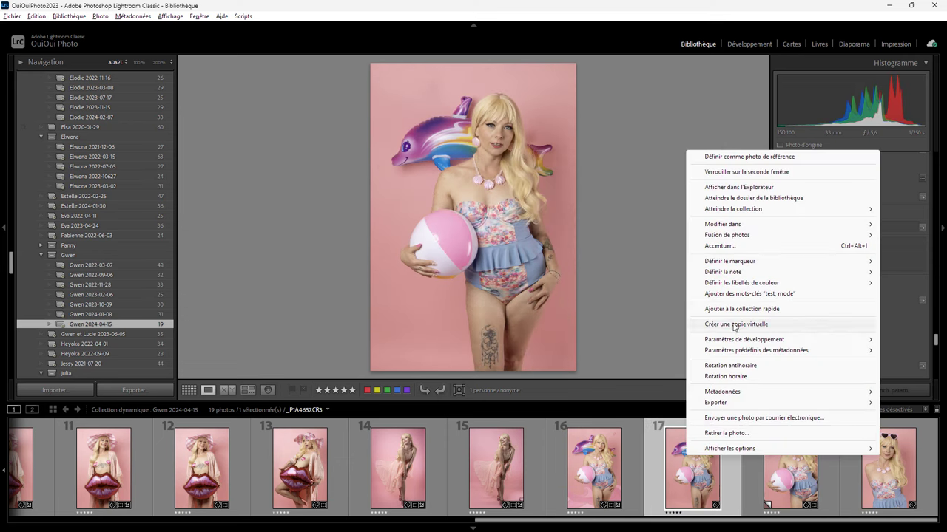
{"action": "left_click", "coordinate": [734, 324]}
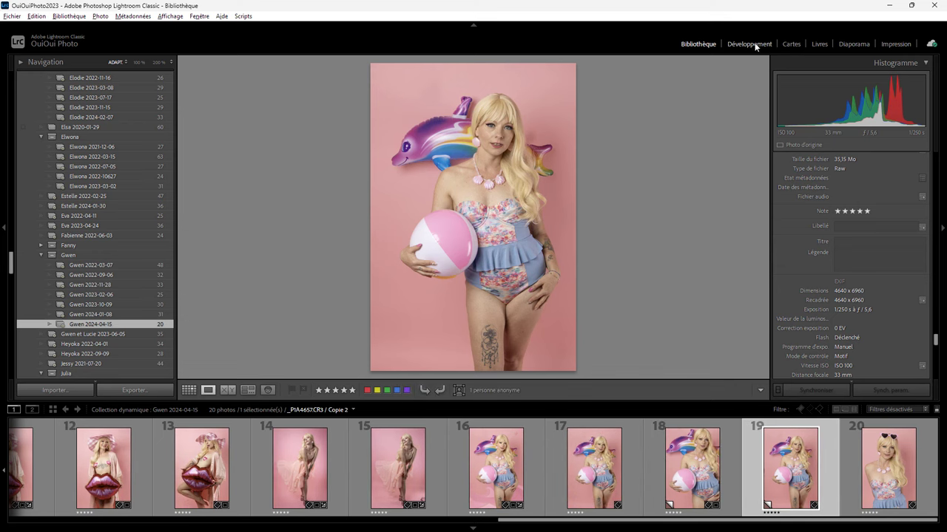
{"action": "left_click", "coordinate": [755, 47]}
{"action": "left_click_drag", "start_coordinate": [936, 207], "coordinate": [937, 327]}
{"action": "left_click", "coordinate": [857, 265]}
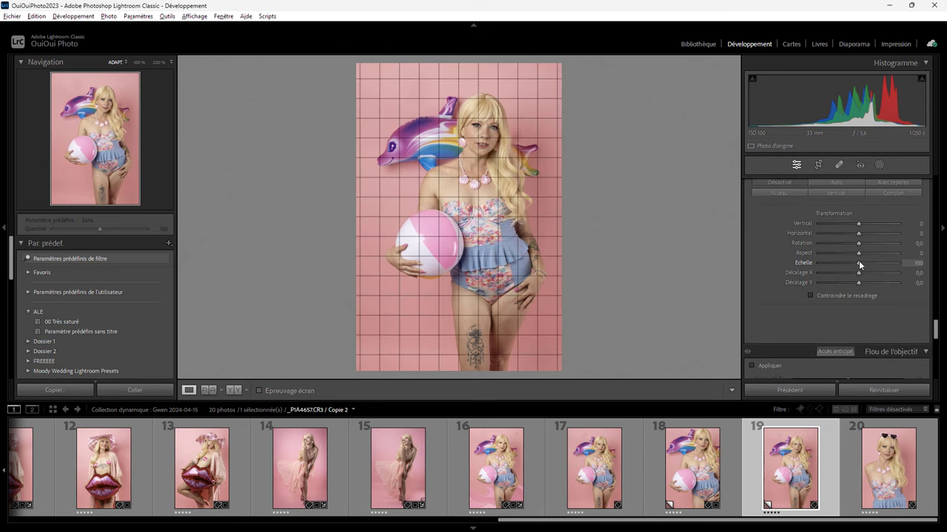
Enlarge Copie 2 within its frame using the Transformation scale slider, to about 129.
{"action": "left_click_drag", "start_coordinate": [860, 263], "coordinate": [878, 262]}
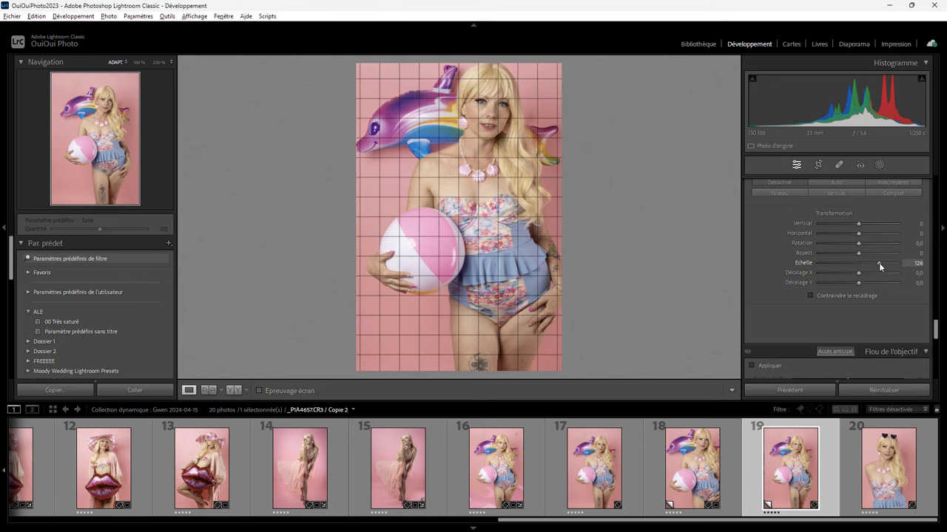
{"action": "left_click_drag", "start_coordinate": [878, 262], "coordinate": [879, 262]}
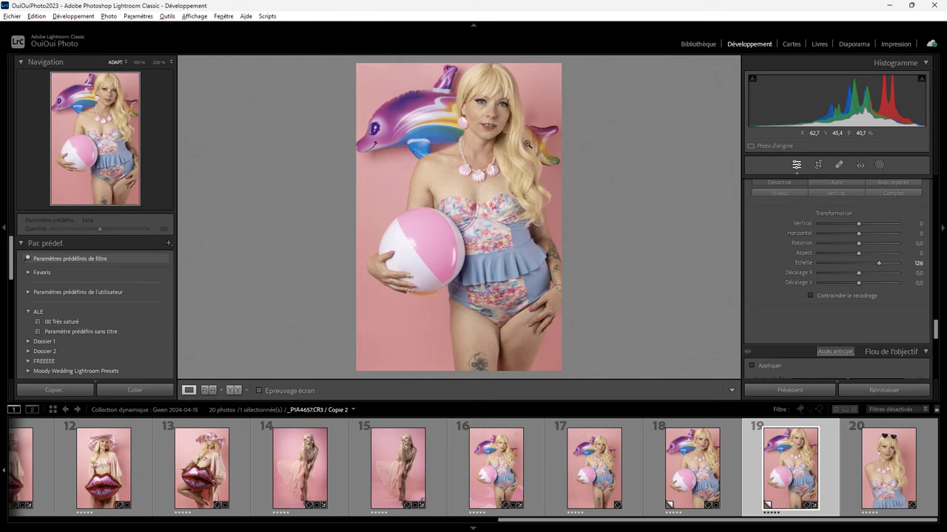
{"action": "left_click", "coordinate": [879, 263]}
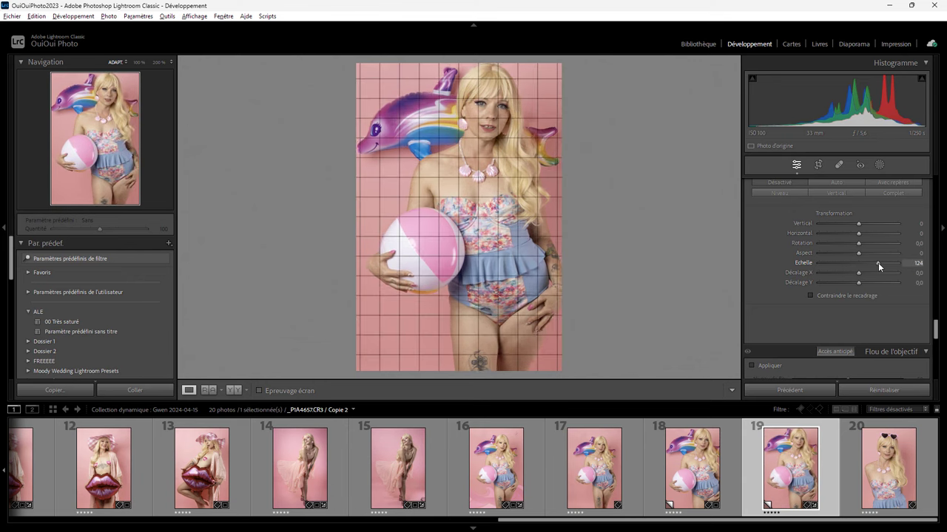
{"action": "left_click_drag", "start_coordinate": [879, 263], "coordinate": [877, 263]}
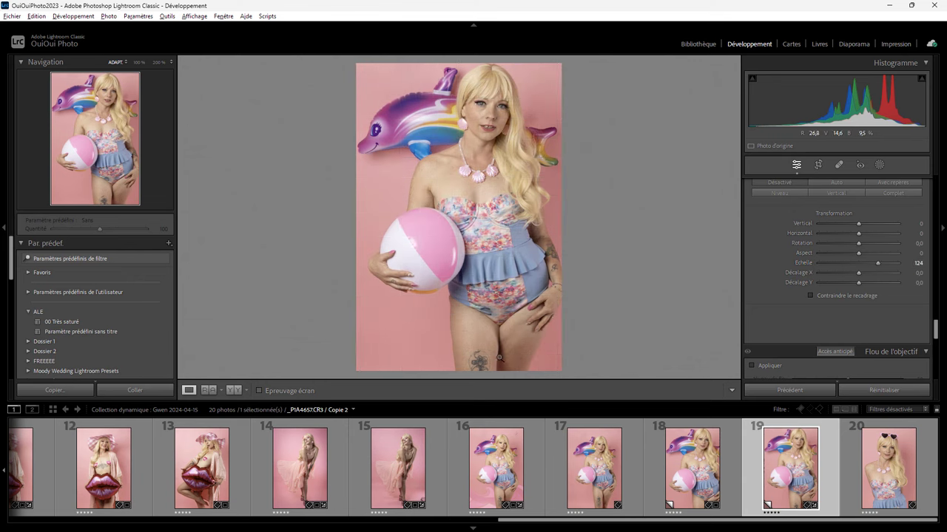
{"action": "left_click", "coordinate": [887, 264]}
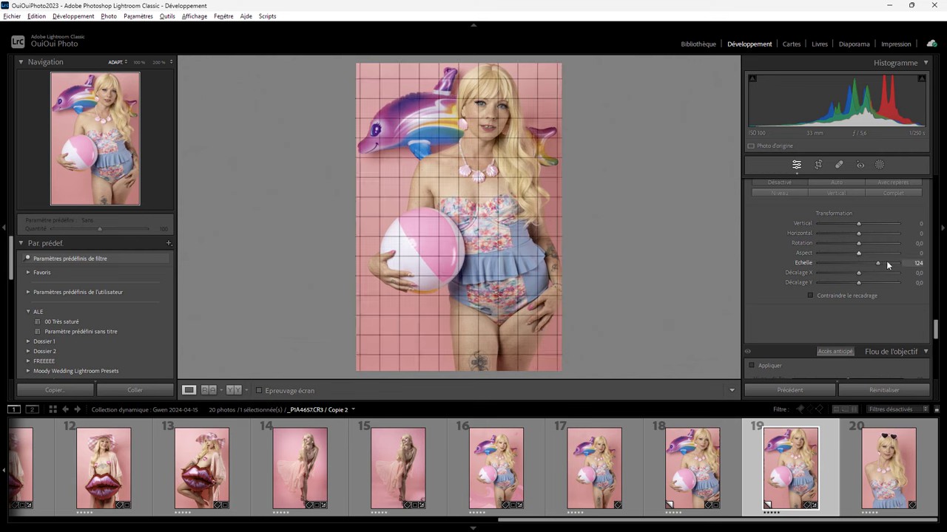
{"action": "left_click_drag", "start_coordinate": [878, 262], "coordinate": [881, 261]}
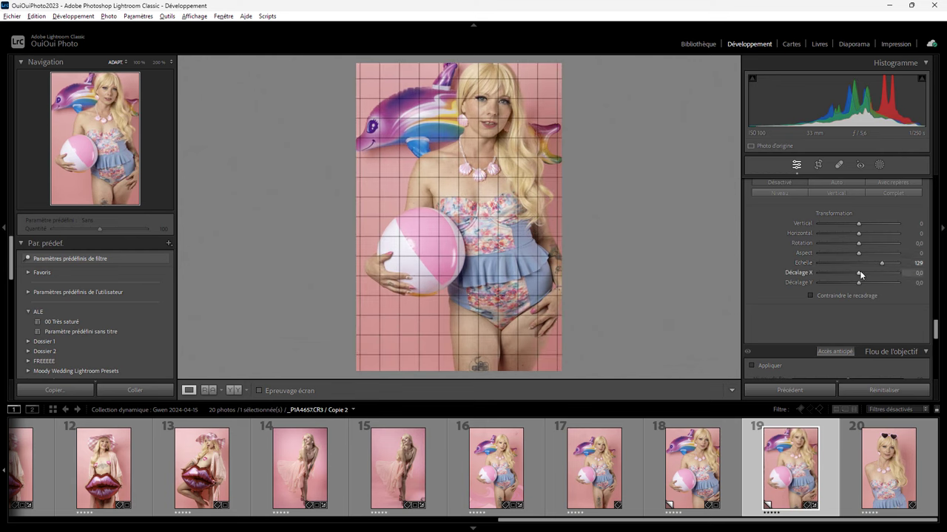
Finish the reframe at scale 135, offset X +5 and Y −5, then return to the Library.
{"action": "left_click_drag", "start_coordinate": [858, 272], "coordinate": [858, 272]}
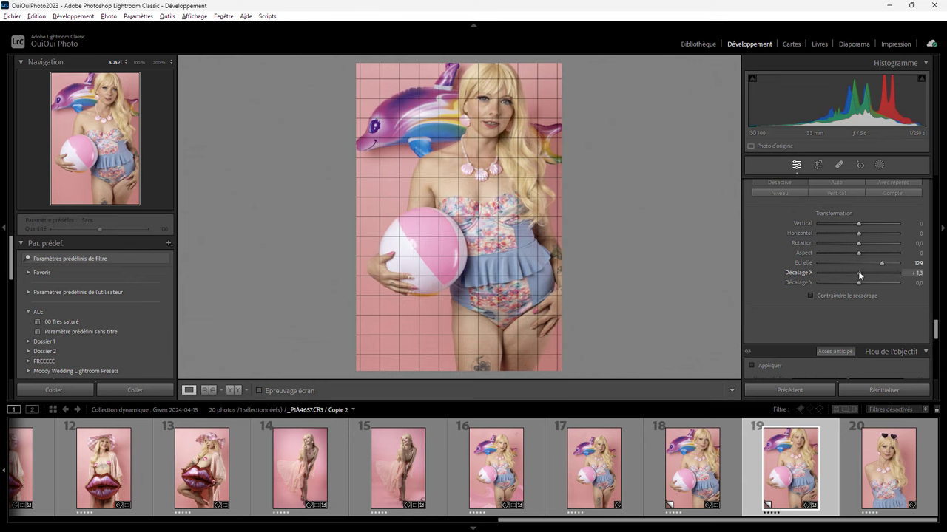
{"action": "left_click", "coordinate": [857, 282]}
{"action": "left_click_drag", "start_coordinate": [859, 282], "coordinate": [885, 264]}
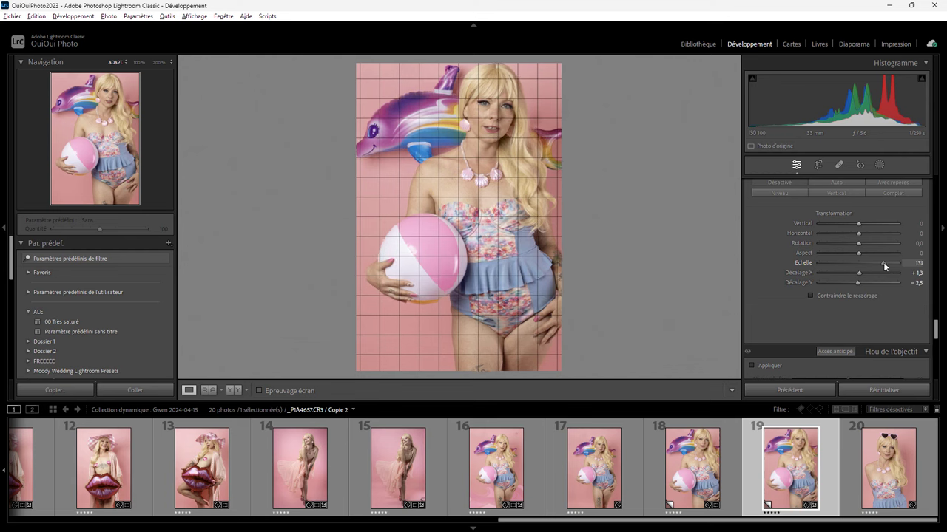
{"action": "left_click_drag", "start_coordinate": [885, 263], "coordinate": [856, 281]}
{"action": "left_click_drag", "start_coordinate": [884, 264], "coordinate": [856, 282]}
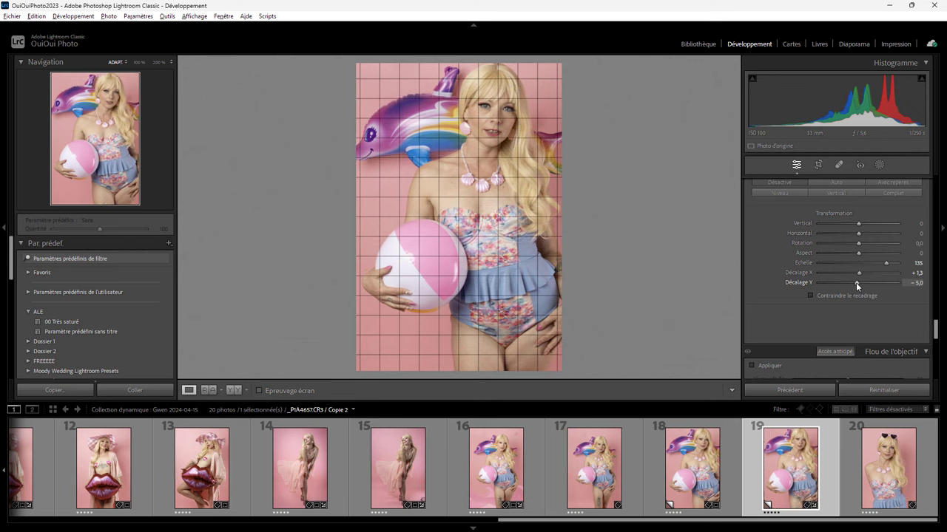
{"action": "mouse_move", "coordinate": [856, 282]}
{"action": "left_mouse_down"}
{"action": "mouse_move", "coordinate": [862, 271]}
{"action": "mouse_move", "coordinate": [849, 280]}
{"action": "left_mouse_up"}
{"action": "left_click", "coordinate": [820, 270]}
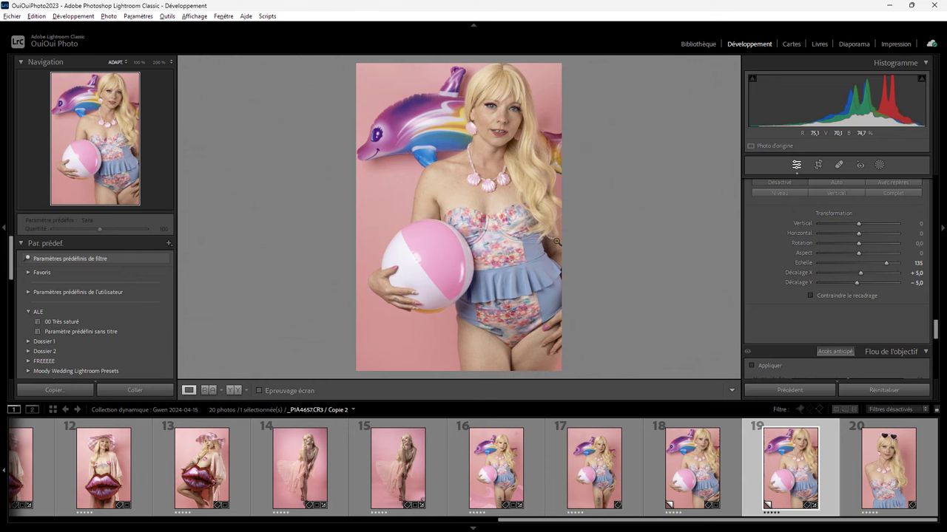
{"action": "left_click", "coordinate": [698, 44]}
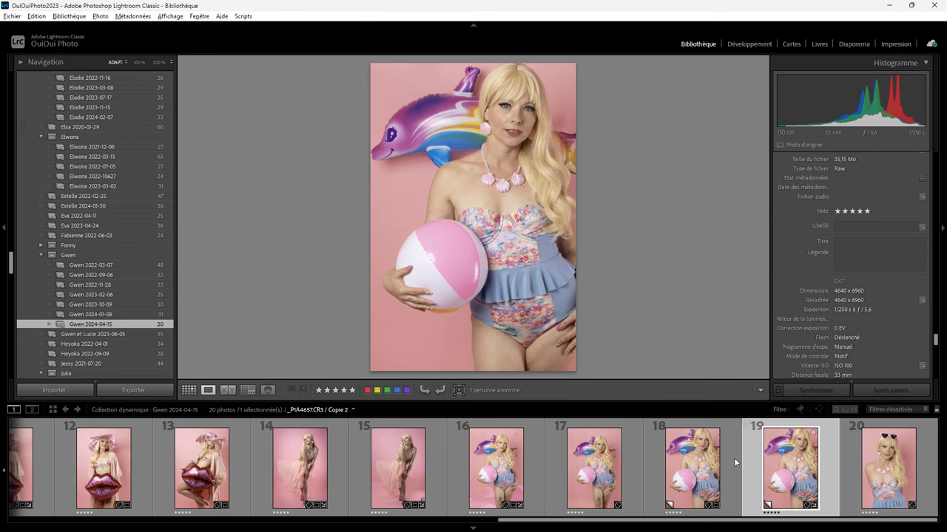
Inspect the cheek and eye at 200%, then select photos 18 and 19 together.
{"action": "left_click", "coordinate": [159, 62]}
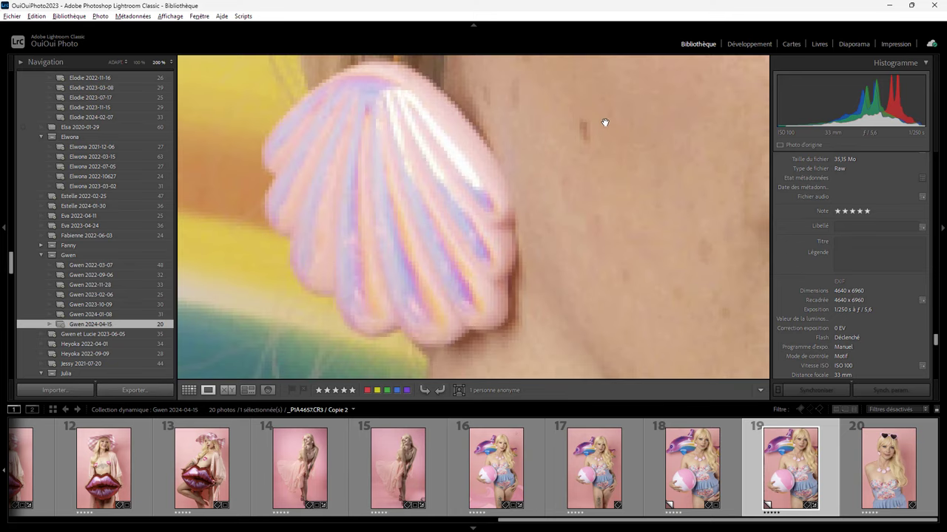
{"action": "left_click_drag", "start_coordinate": [648, 120], "coordinate": [439, 341]}
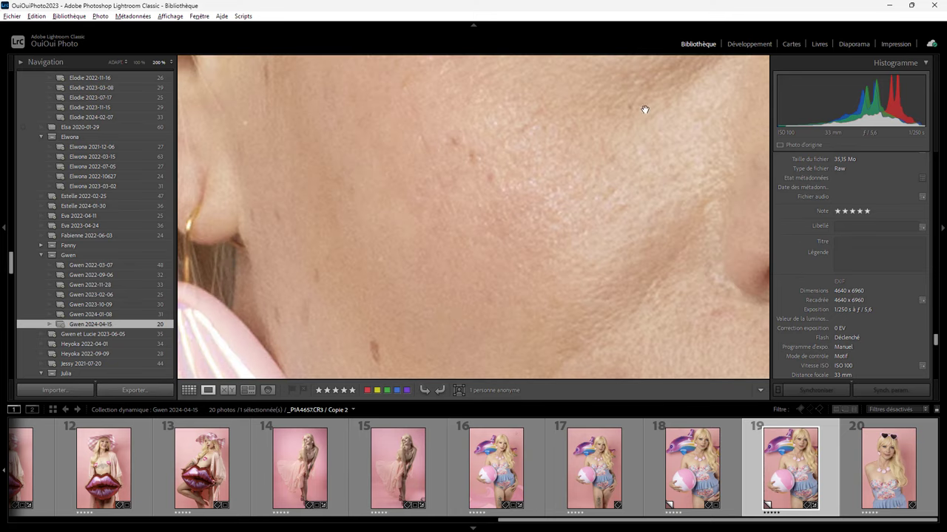
{"action": "left_click_drag", "start_coordinate": [644, 109], "coordinate": [545, 291]}
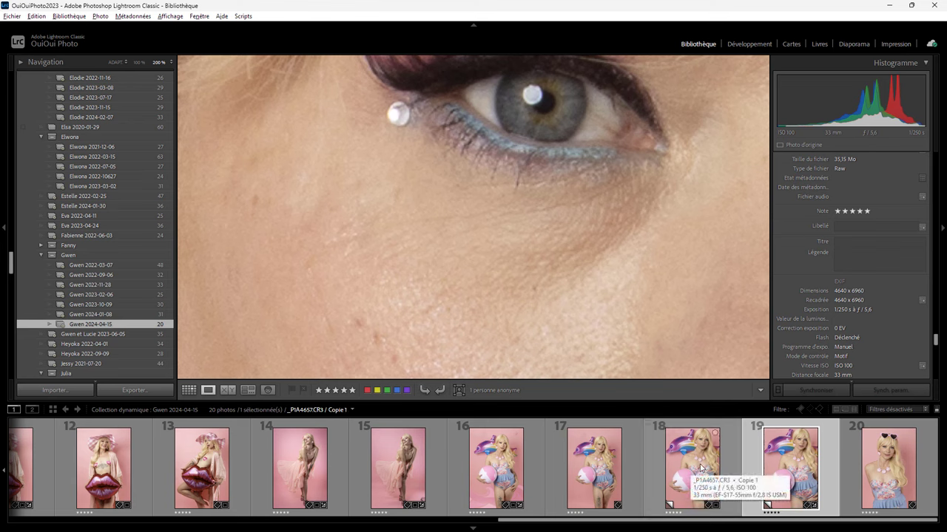
{"action": "left_click", "coordinate": [723, 462], "text": "ctrl"}
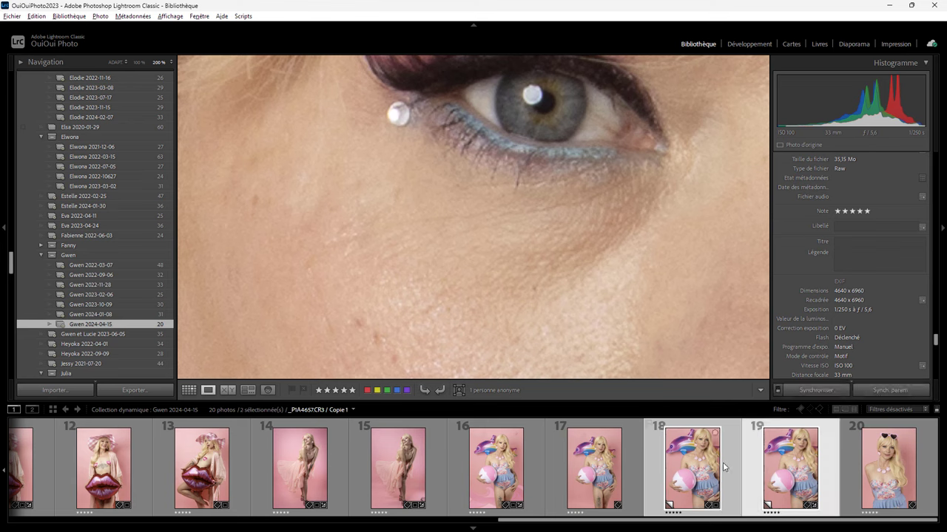
Compare both copies side by side at 200% on the eyelashes, with photo 18 as candidate.
{"action": "left_click", "coordinate": [227, 391]}
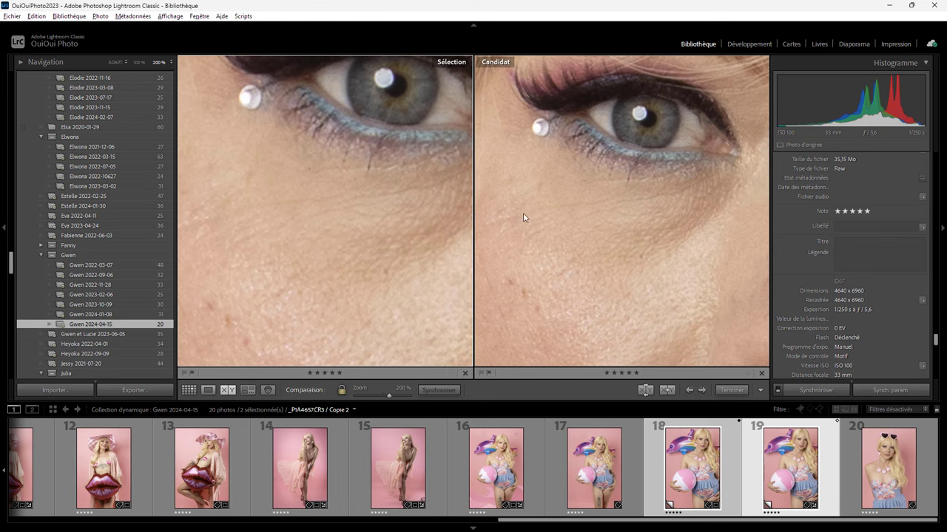
{"action": "left_click_drag", "start_coordinate": [395, 170], "coordinate": [383, 306]}
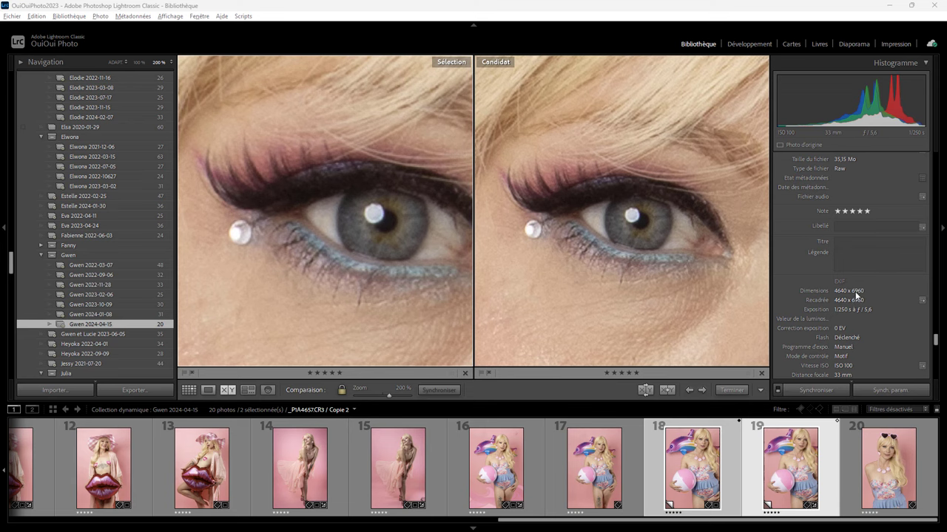
{"action": "left_click", "coordinate": [734, 462]}
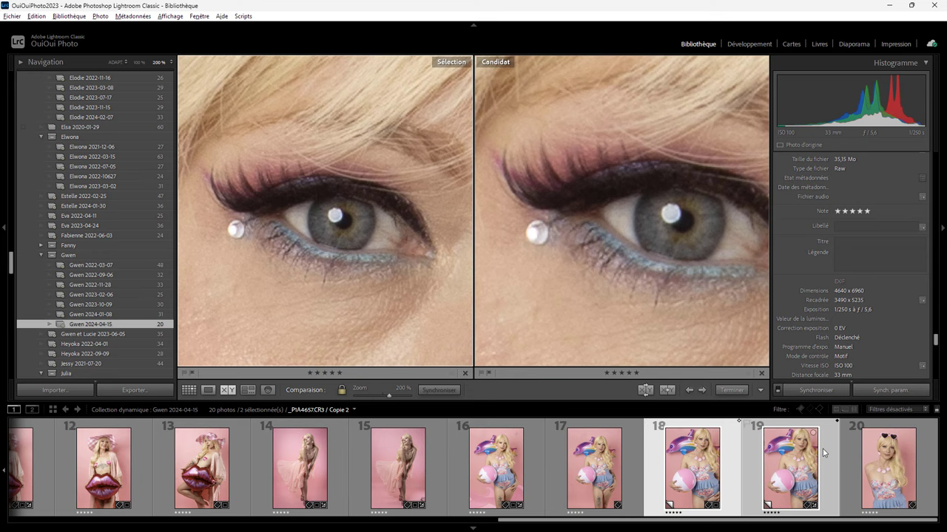
{"action": "key", "text": "Up"}
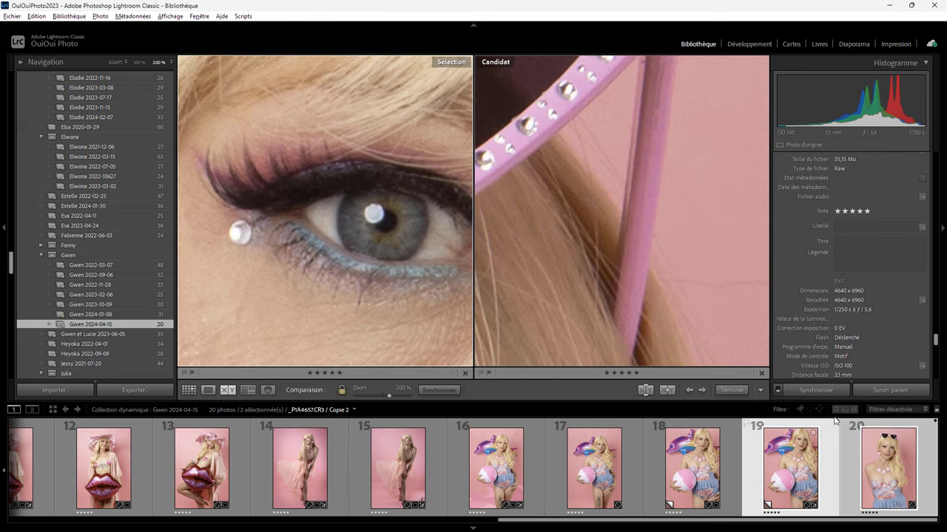
{"action": "left_click", "coordinate": [729, 460]}
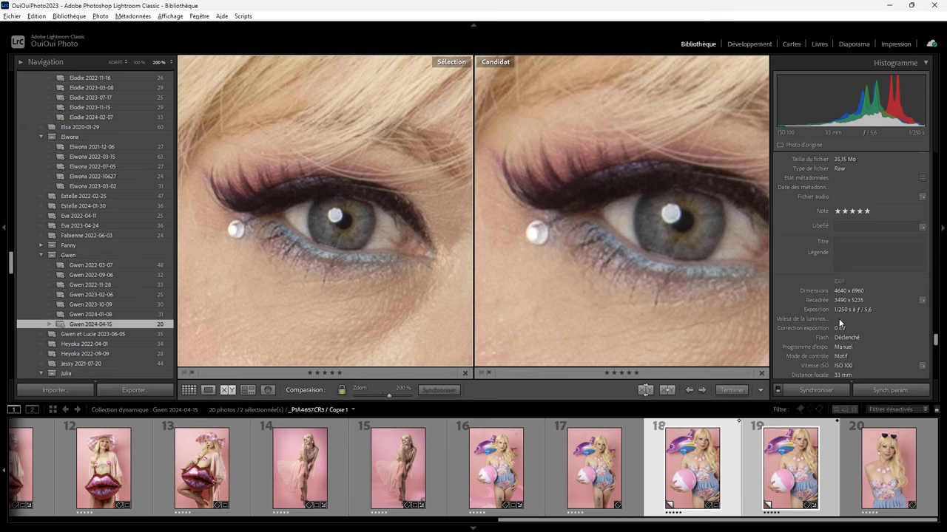
{"action": "left_click", "coordinate": [826, 462]}
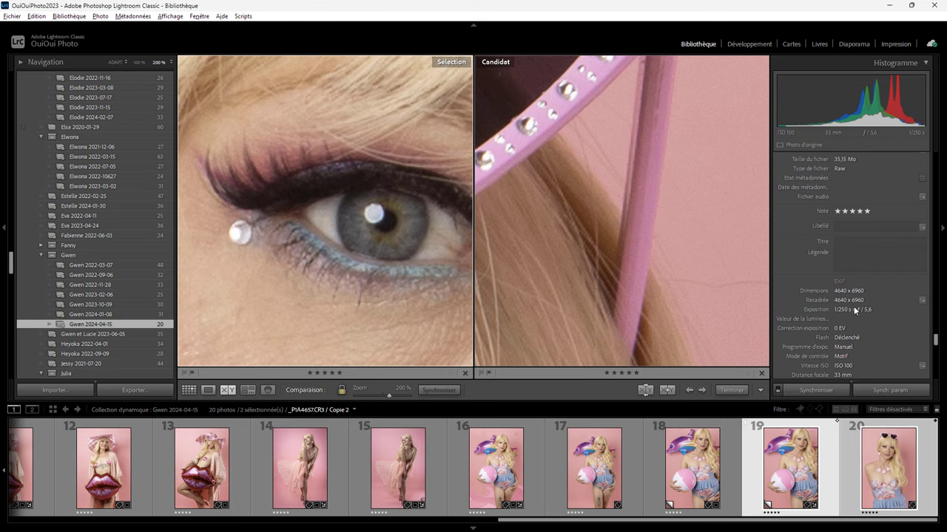
{"action": "mouse_move", "coordinate": [851, 301]}
{"action": "left_click", "coordinate": [730, 453]}
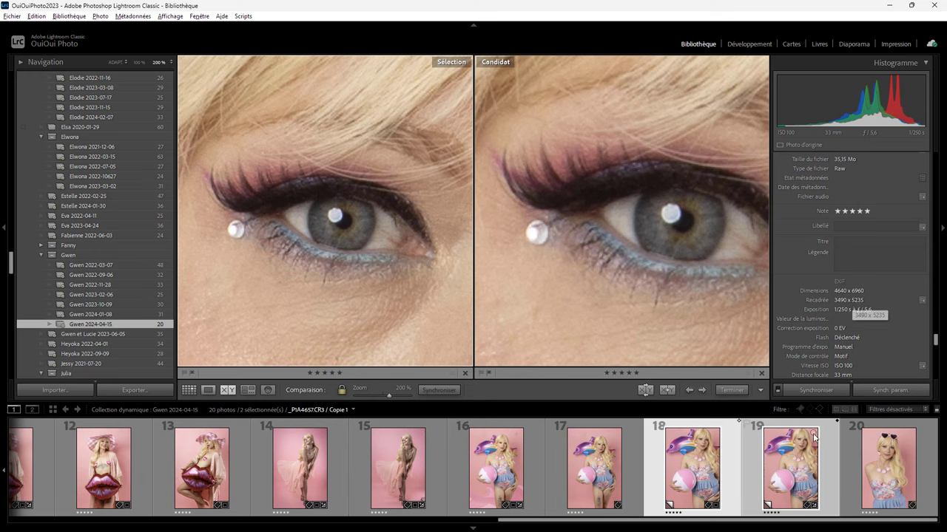
{"action": "key", "text": "Right"}
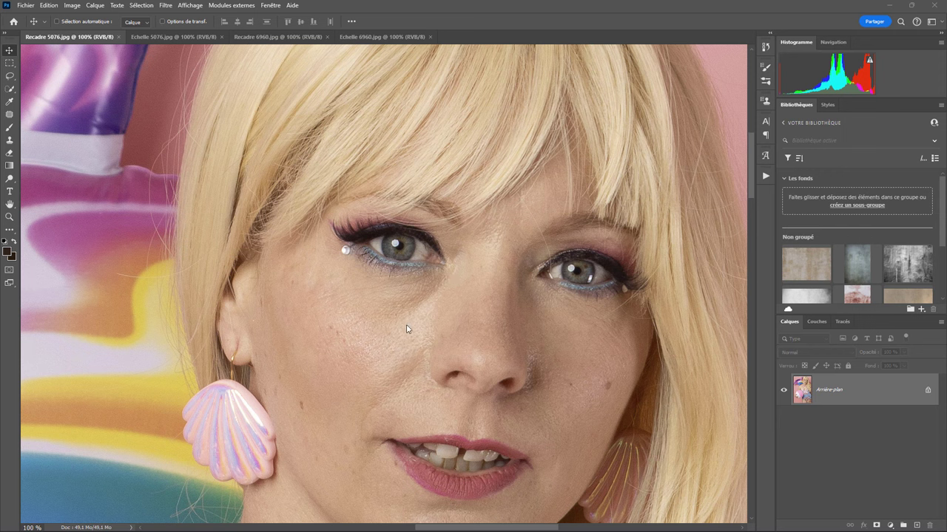
{"action": "left_click", "coordinate": [158, 37]}
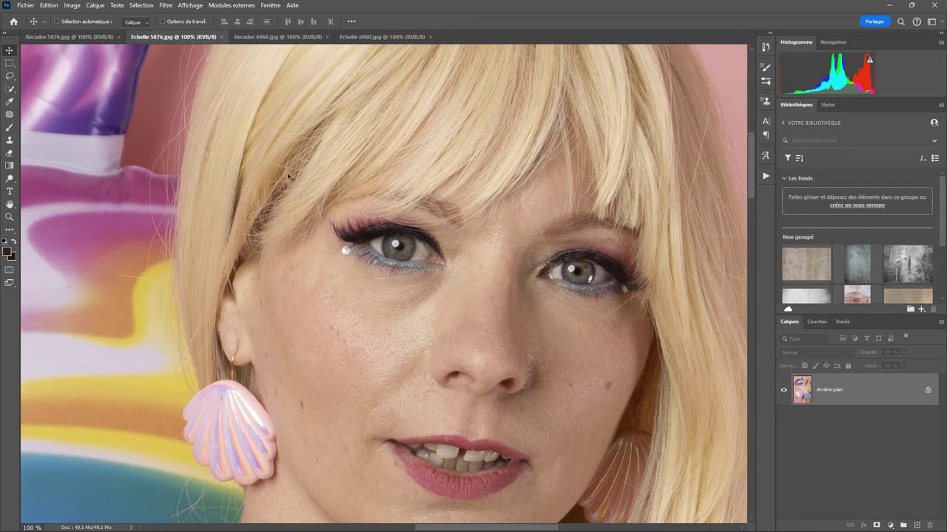
{"action": "left_click", "coordinate": [97, 39]}
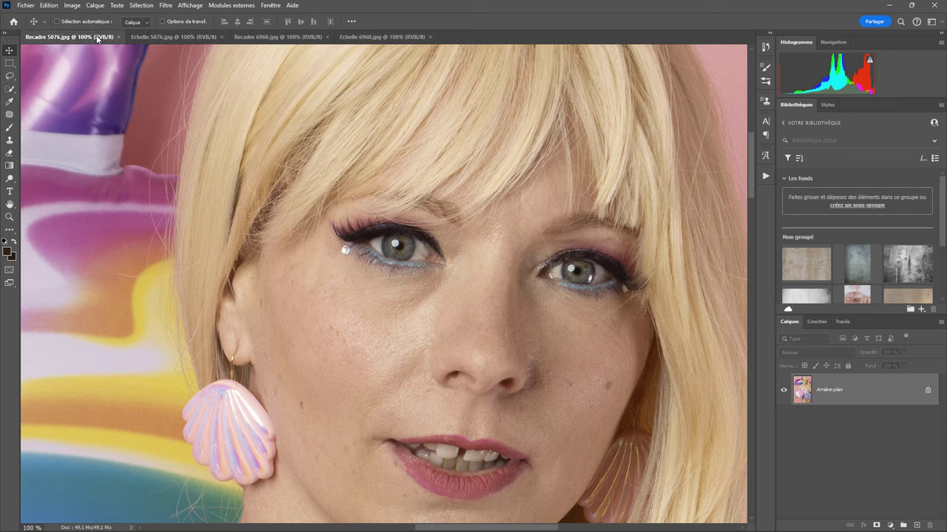
{"action": "left_click", "coordinate": [161, 37]}
{"action": "left_click", "coordinate": [92, 38]}
{"action": "left_click", "coordinate": [165, 37]}
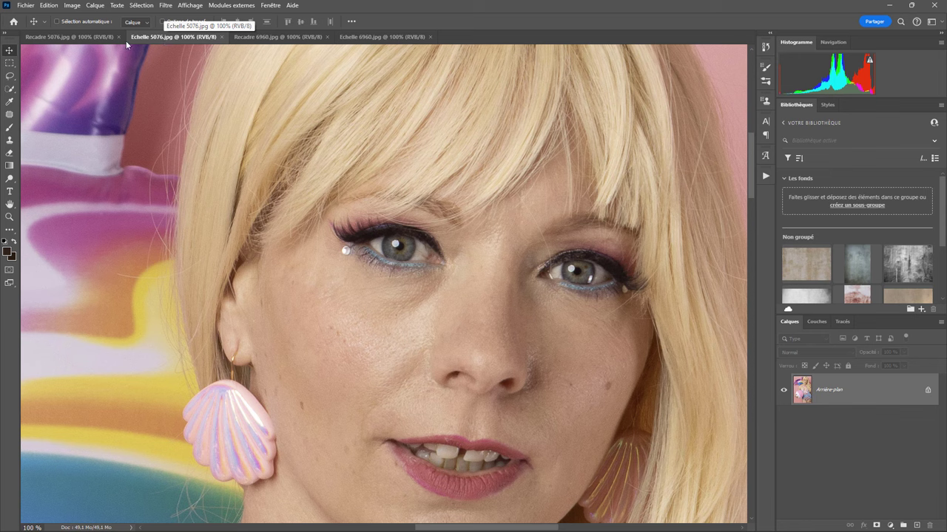
{"action": "left_click", "coordinate": [93, 38]}
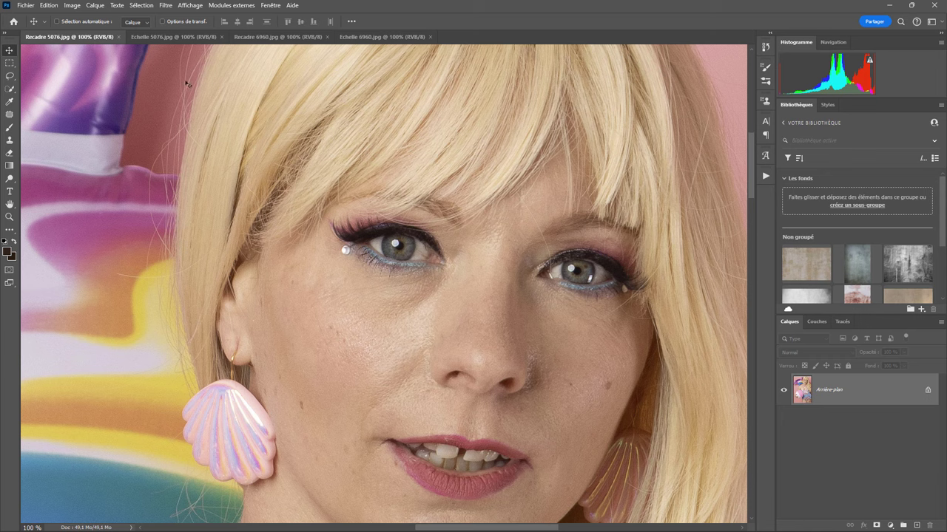
Display Recadre 6960.jpg at 100%, close on the face.
{"action": "left_click", "coordinate": [259, 38]}
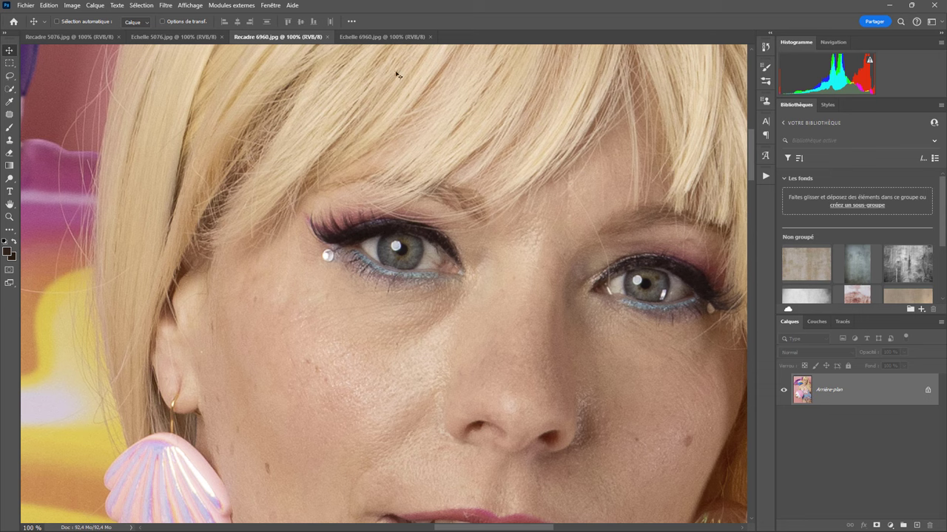
Flip repeatedly between Recadre 6960.jpg and Echelle 6960.jpg to compare them at 100%.
{"action": "left_click", "coordinate": [369, 37]}
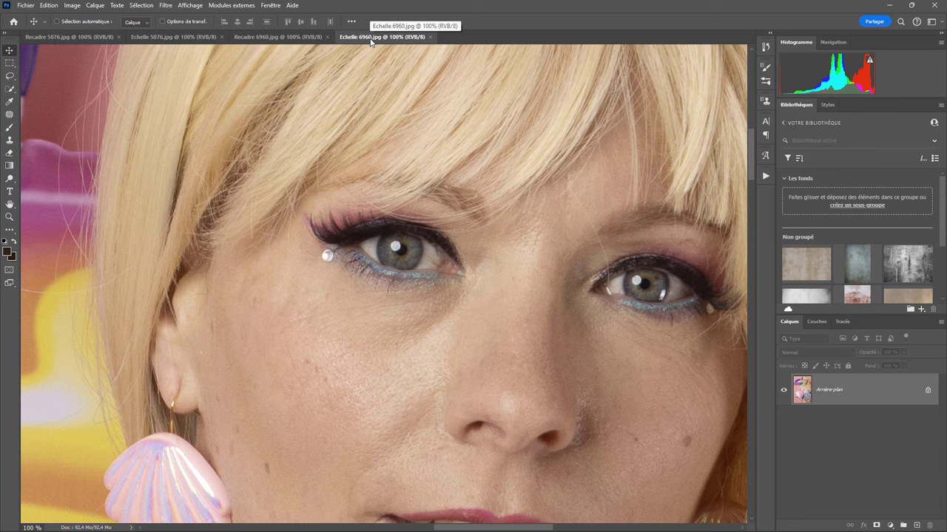
{"action": "left_click", "coordinate": [306, 39]}
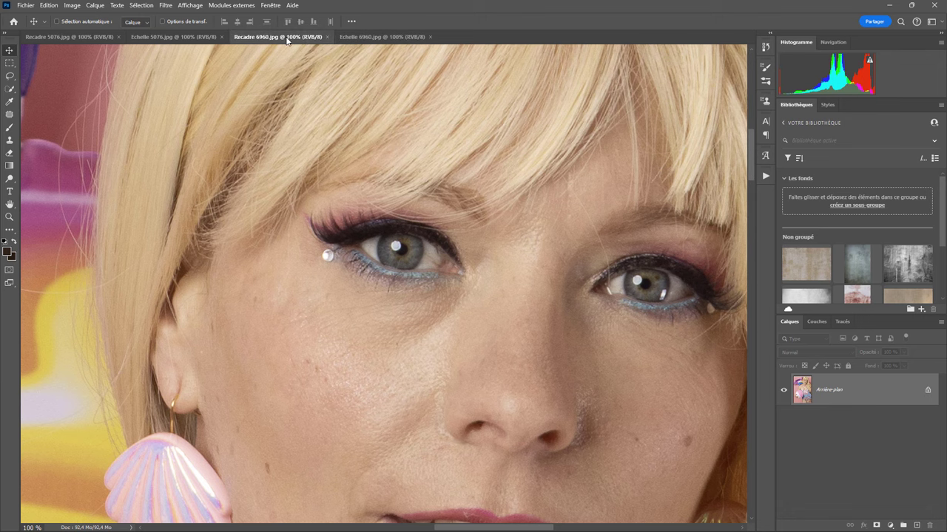
{"action": "left_click", "coordinate": [367, 38]}
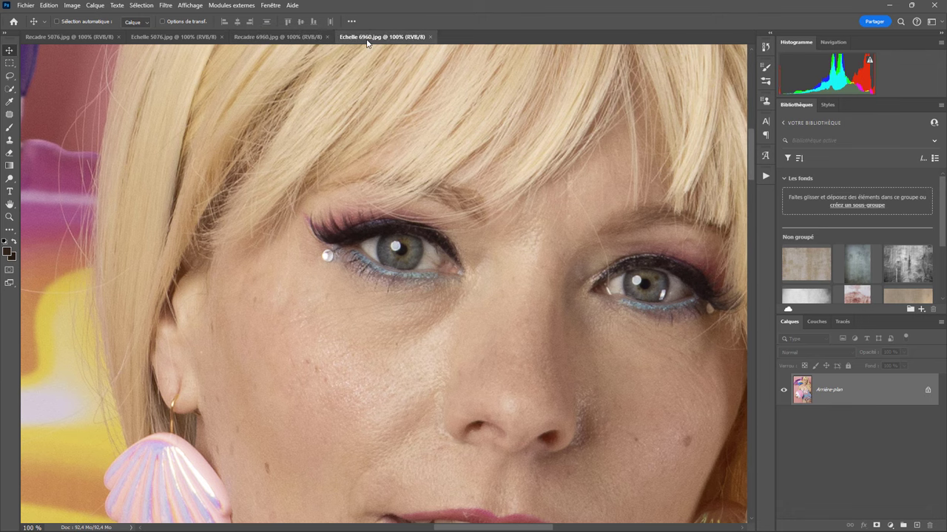
{"action": "left_click", "coordinate": [314, 41]}
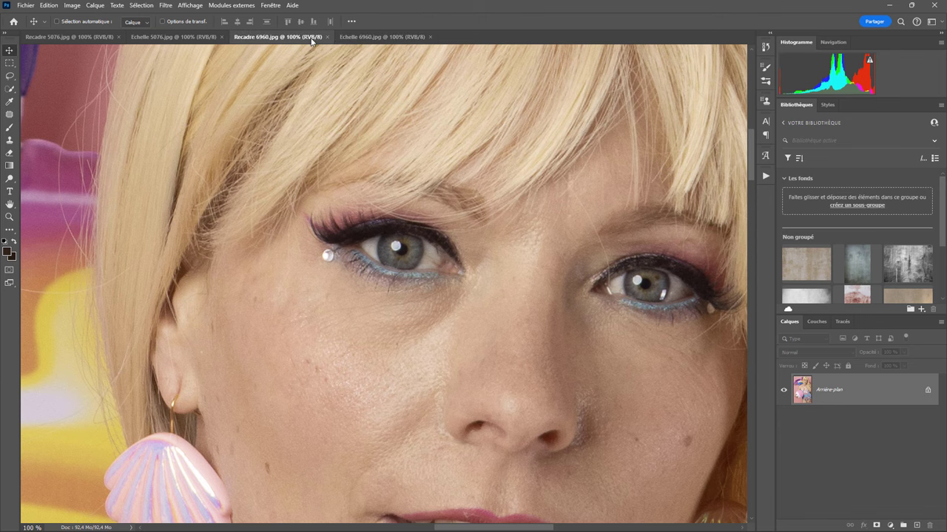
{"action": "left_click", "coordinate": [357, 39]}
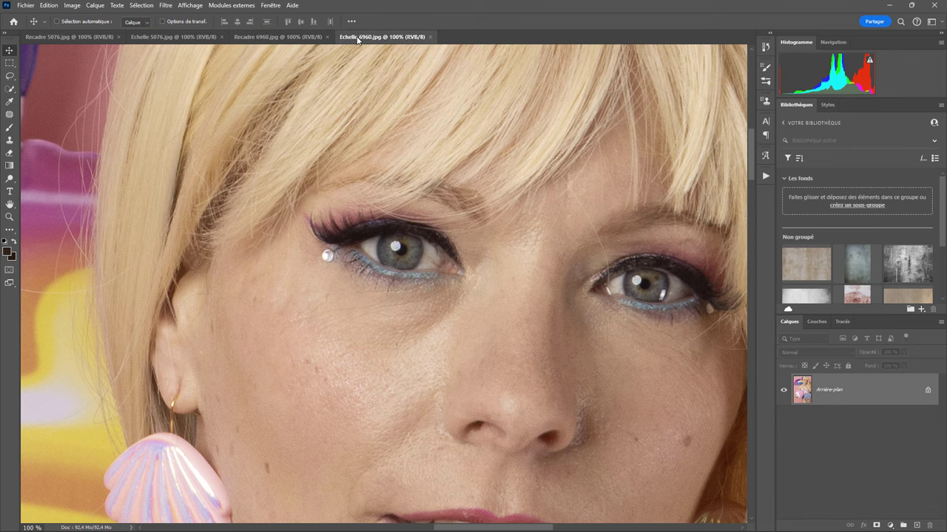
{"action": "left_click", "coordinate": [302, 43]}
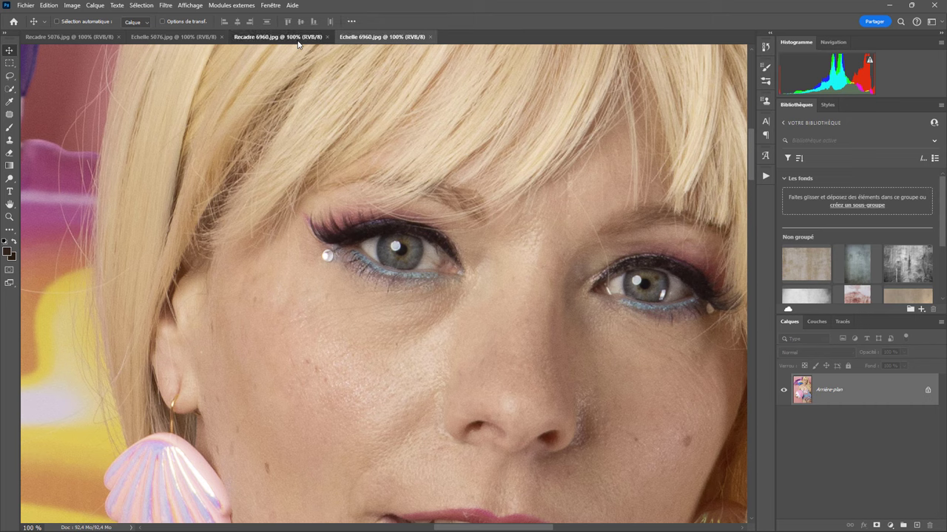
{"action": "left_click", "coordinate": [350, 42]}
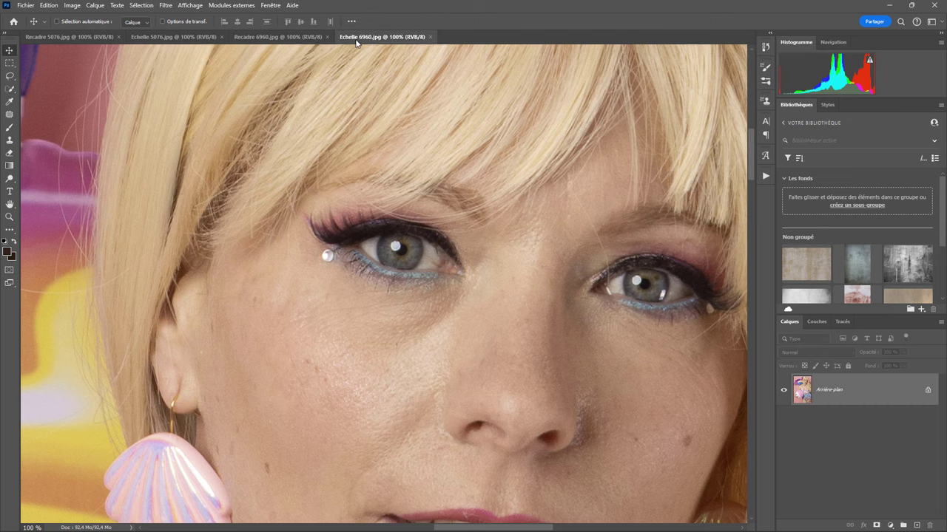
{"action": "left_click", "coordinate": [301, 39]}
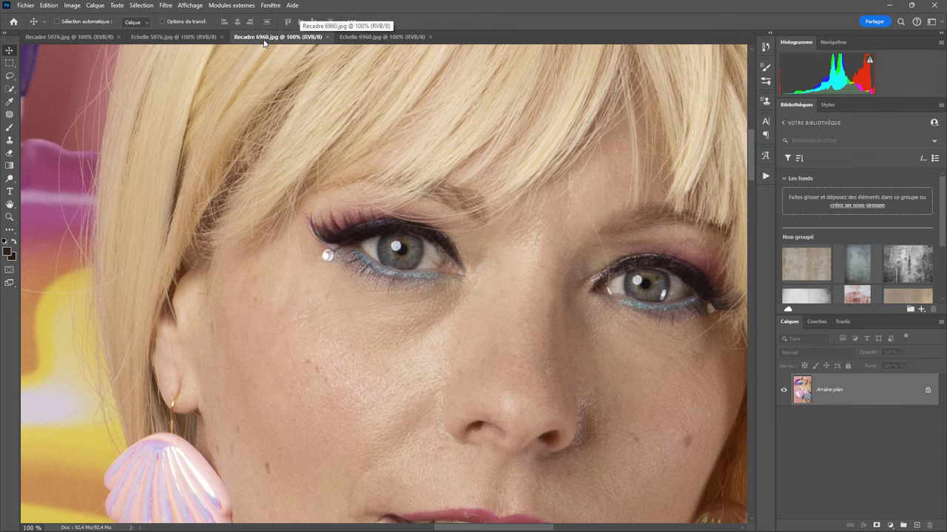
{"action": "left_click", "coordinate": [368, 38]}
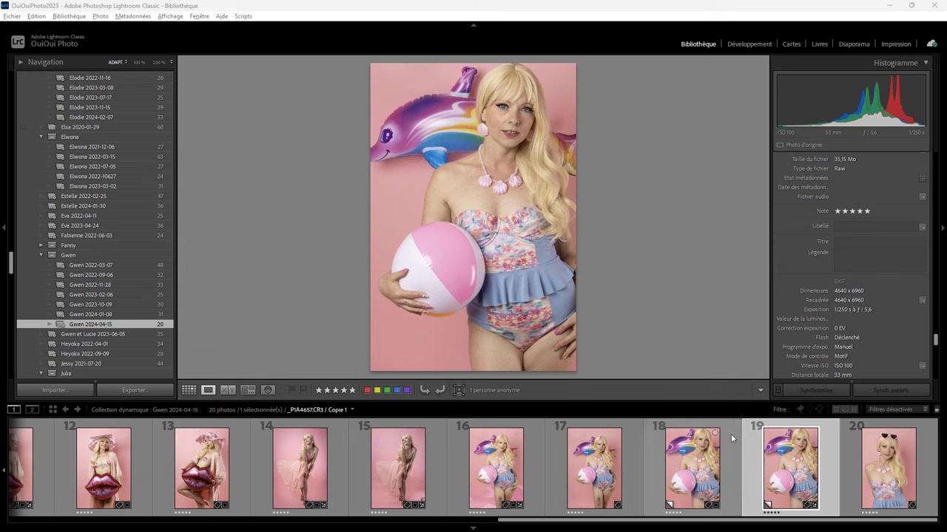
Enhance photo 18 with Super-résolution only, noise reduction off, producing an SR DNG.
{"action": "left_click", "coordinate": [730, 436]}
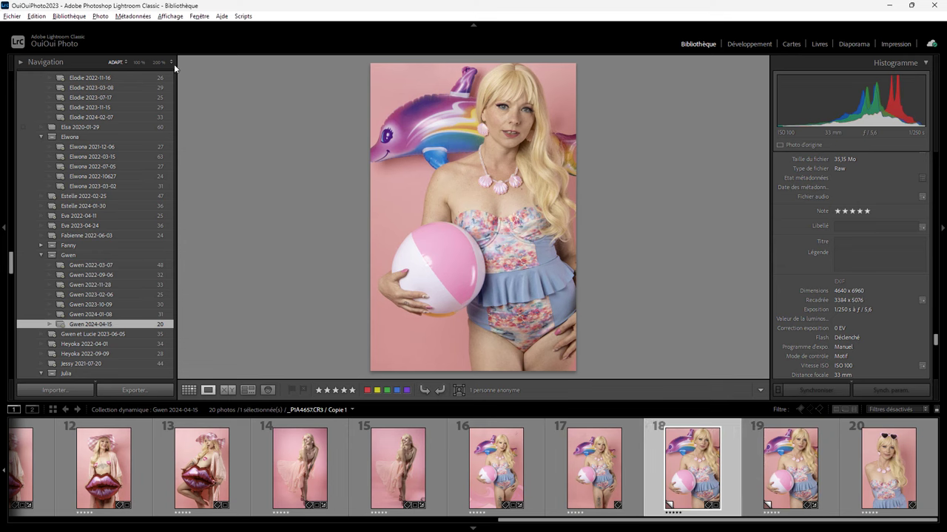
{"action": "left_click", "coordinate": [99, 18]}
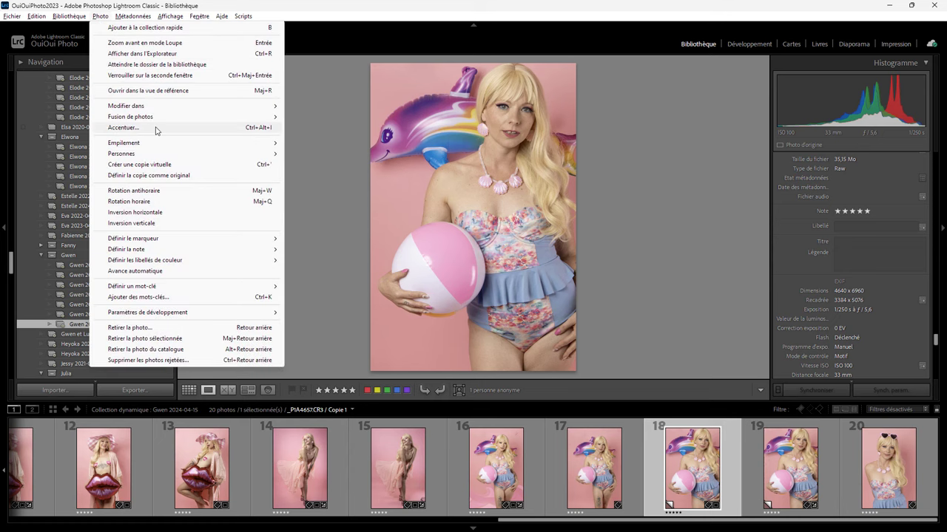
{"action": "left_click", "coordinate": [155, 128]}
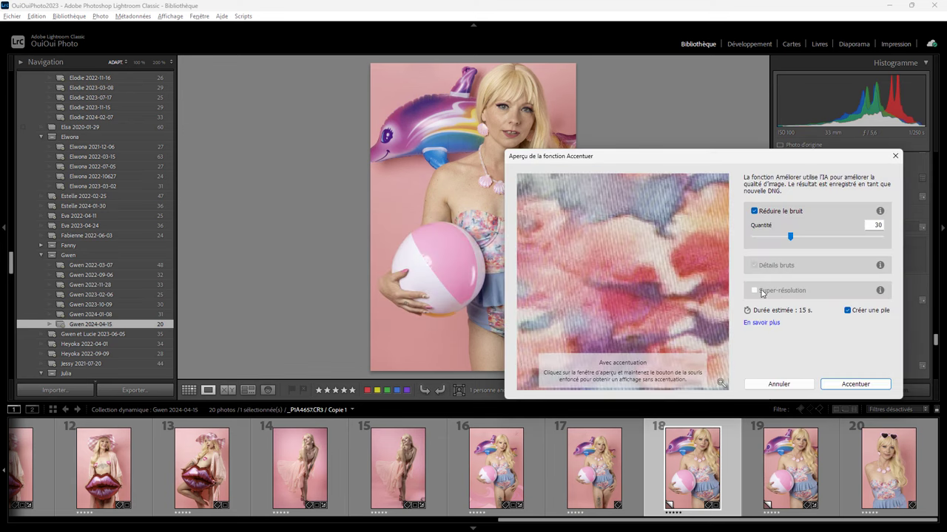
{"action": "left_click", "coordinate": [753, 211]}
{"action": "left_click", "coordinate": [758, 292]}
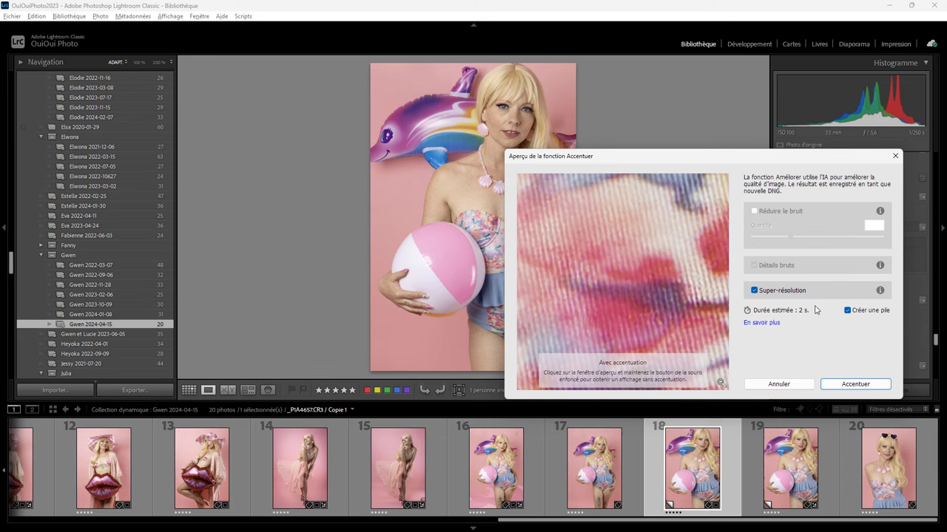
{"action": "left_click", "coordinate": [855, 384]}
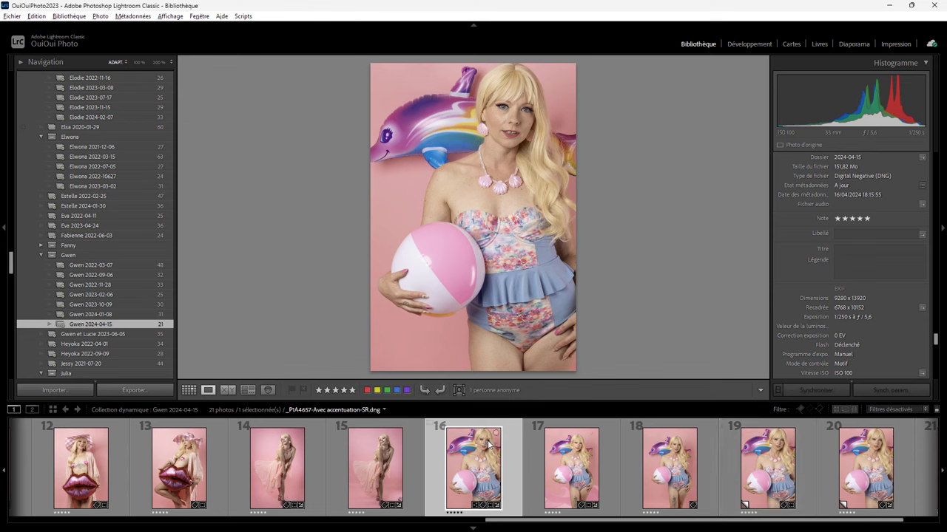
Export the super-resolution DNG as JPEG 'Super résolution 6960', 6960 px long edge, opening in Photoshop.
{"action": "right_click", "coordinate": [489, 271]}
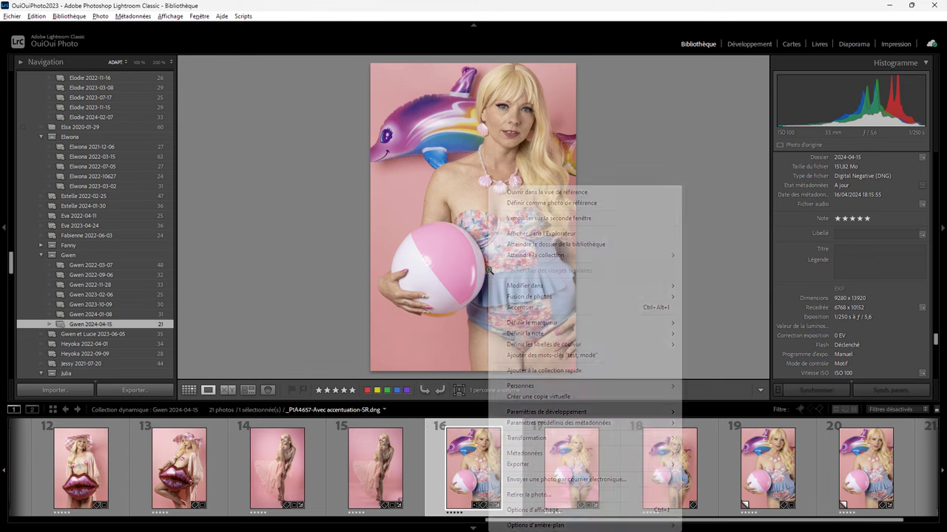
{"action": "mouse_move", "coordinate": [517, 464]}
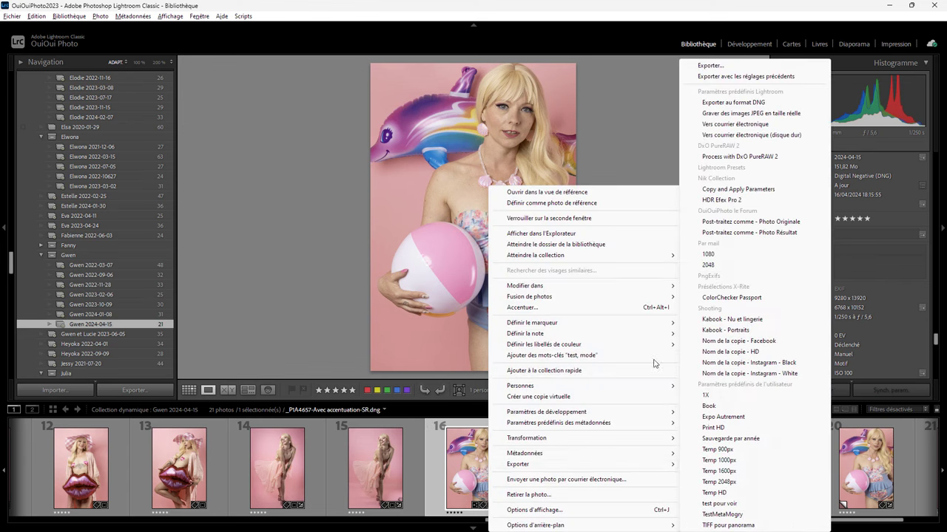
{"action": "left_click", "coordinate": [729, 65]}
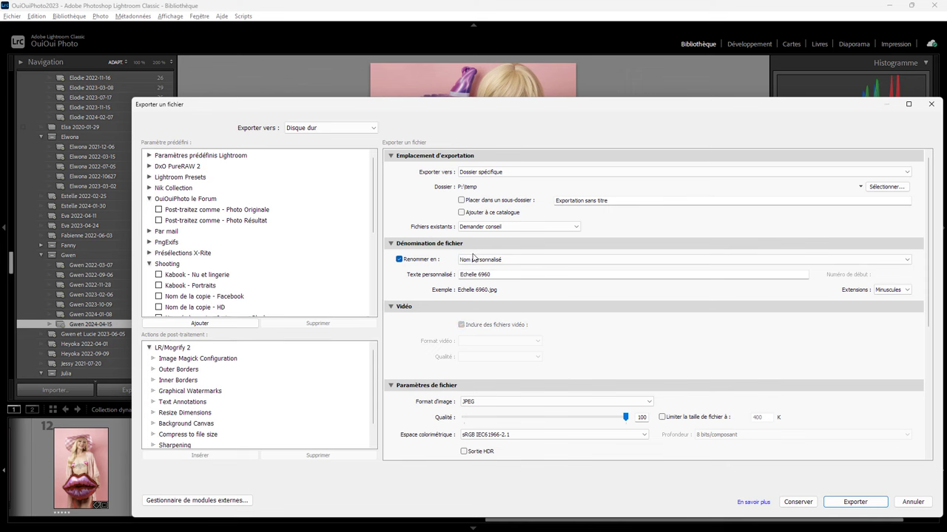
{"action": "left_click", "coordinate": [475, 273]}
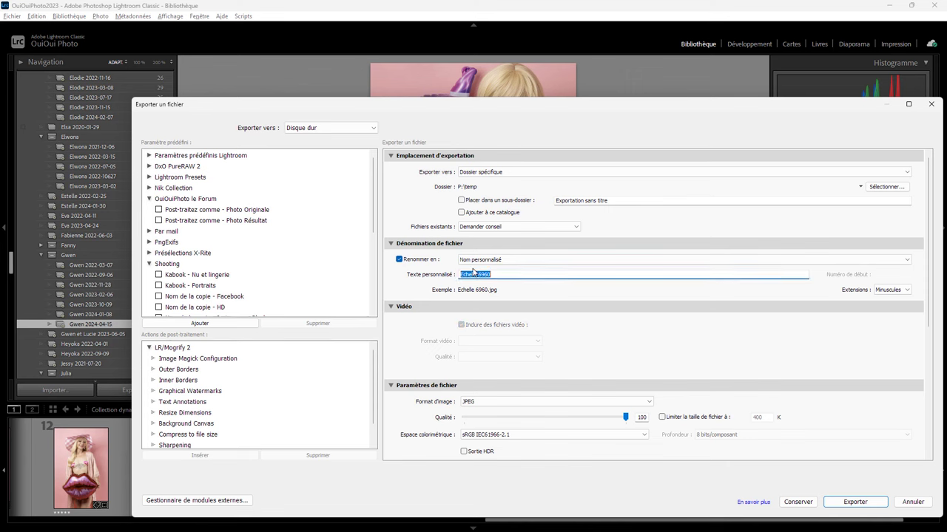
{"action": "double_click", "coordinate": [466, 274]}
{"action": "type", "text": "Super résolution"}
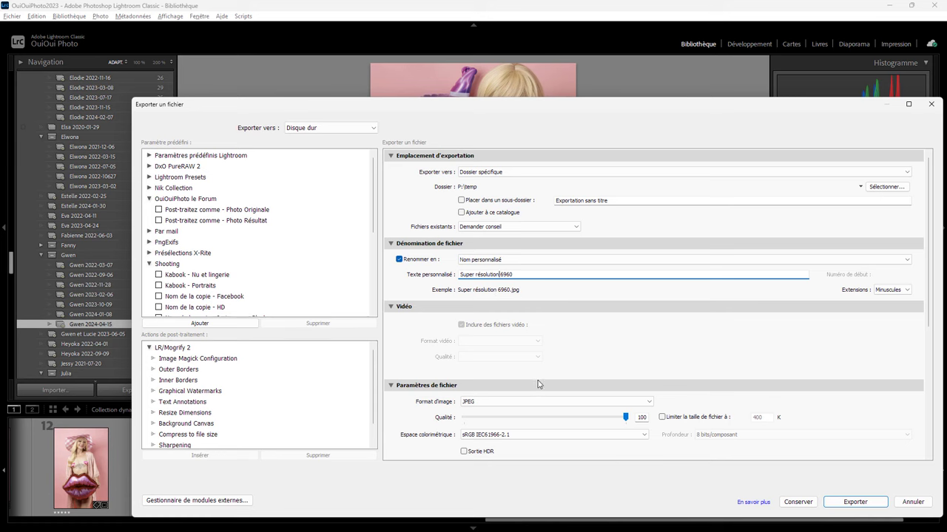
{"action": "scroll", "coordinate": [544, 389], "scroll_direction": "down", "scroll_amount": 3}
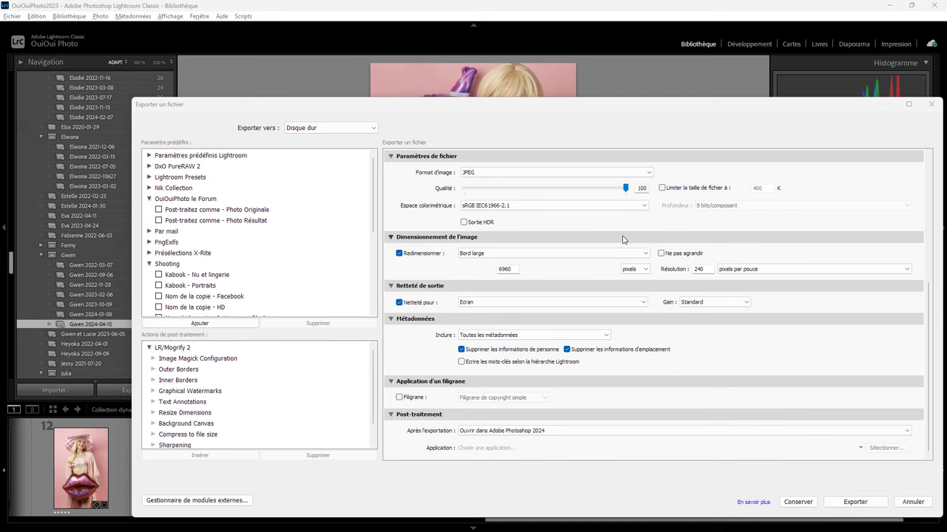
{"action": "left_click", "coordinate": [854, 502]}
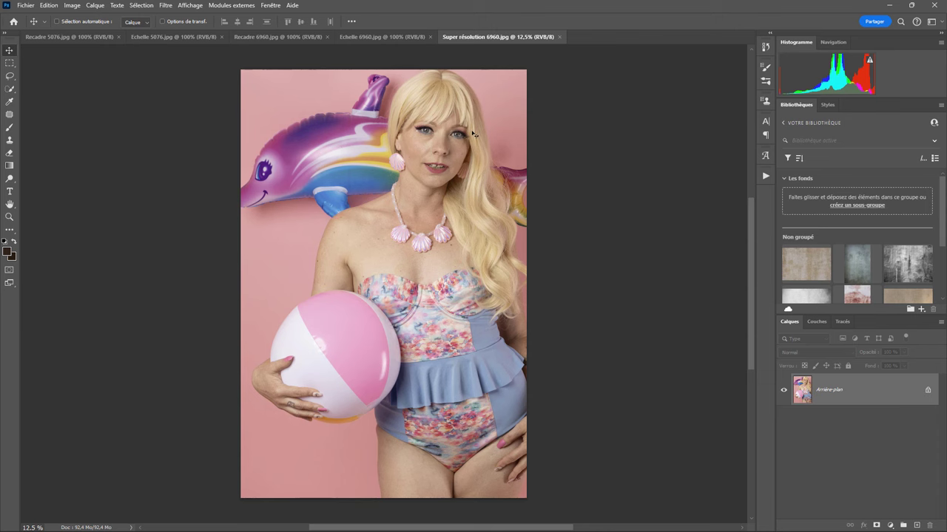
Zoom Super résolution 6960.jpg to 100% and pan to line up the model's eyes.
{"action": "key", "text": "ctrl+plus"}
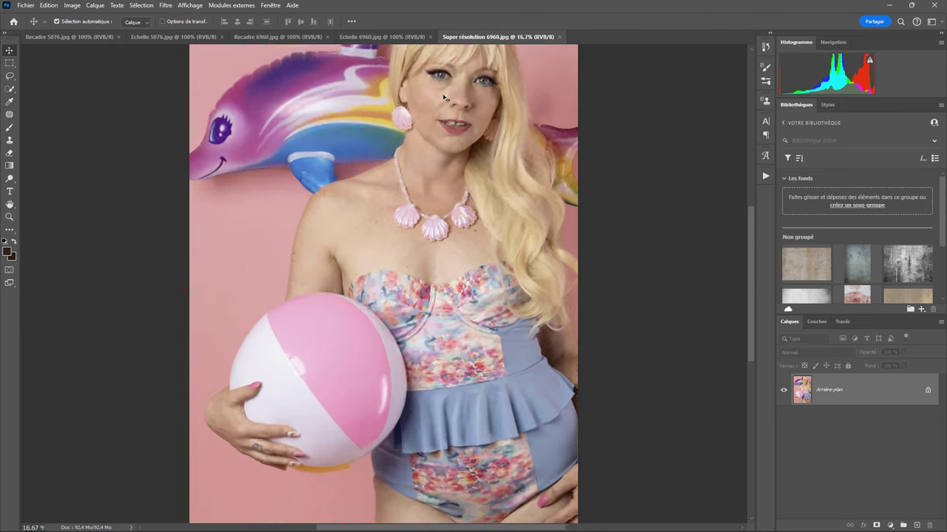
{"action": "key", "text": "ctrl+plus"}
{"action": "key", "text": "ctrl+plus"}
{"action": "left_click_drag", "start_coordinate": [444, 98], "coordinate": [421, 435]}
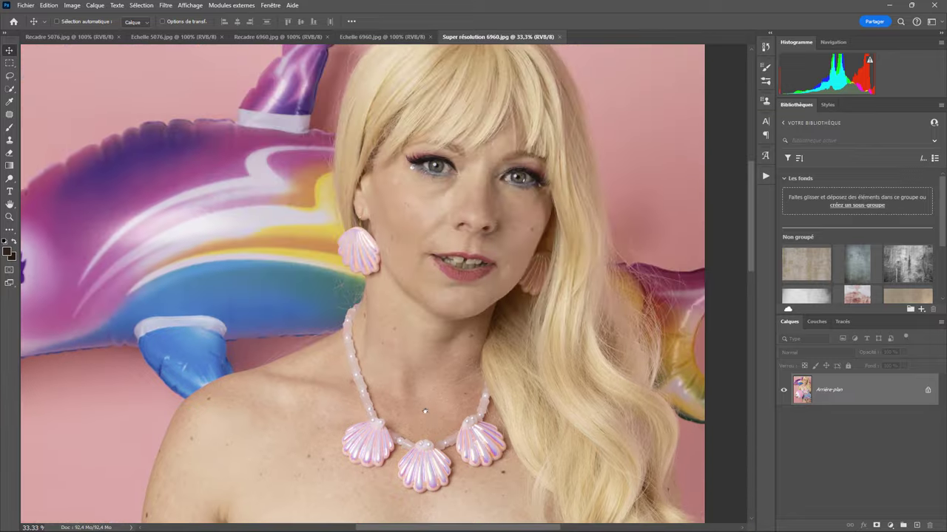
{"action": "key", "text": "ctrl+plus"}
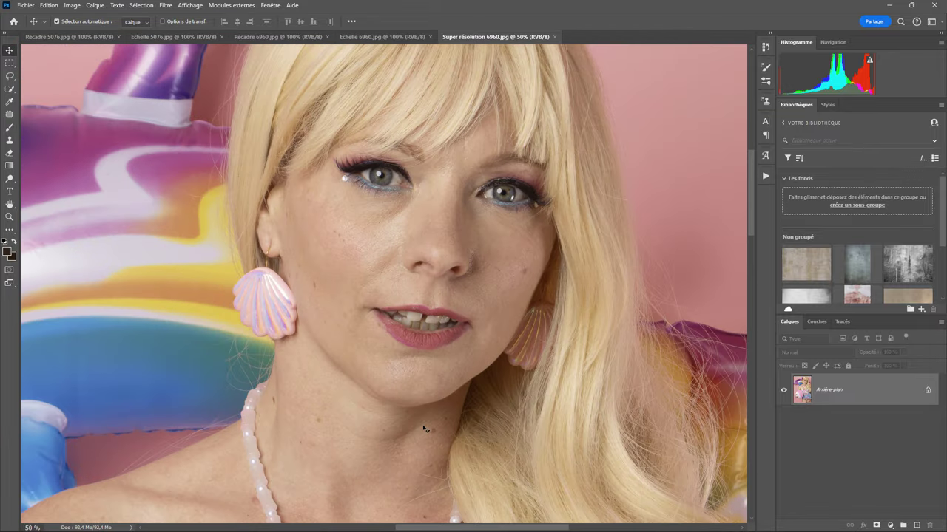
{"action": "key", "text": "ctrl+plus"}
{"action": "key", "text": "ctrl+plus"}
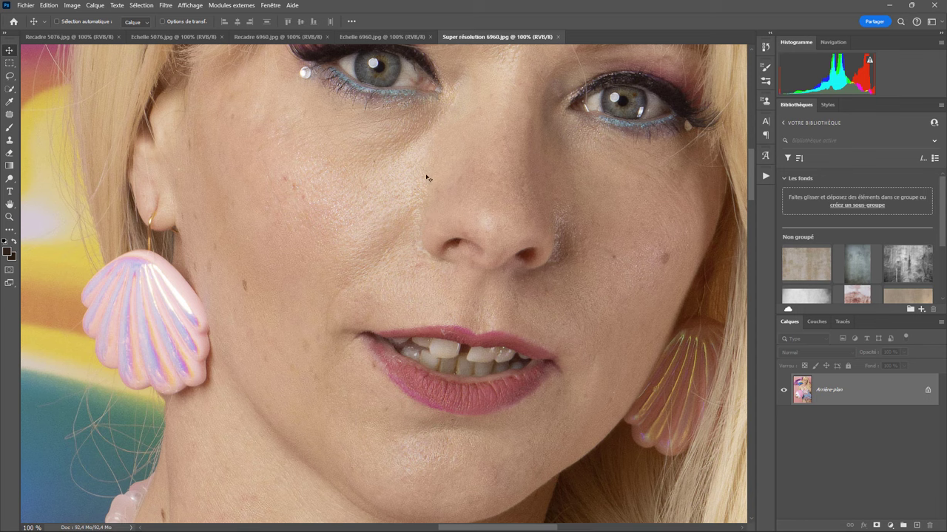
{"action": "left_click_drag", "start_coordinate": [433, 170], "coordinate": [460, 353]}
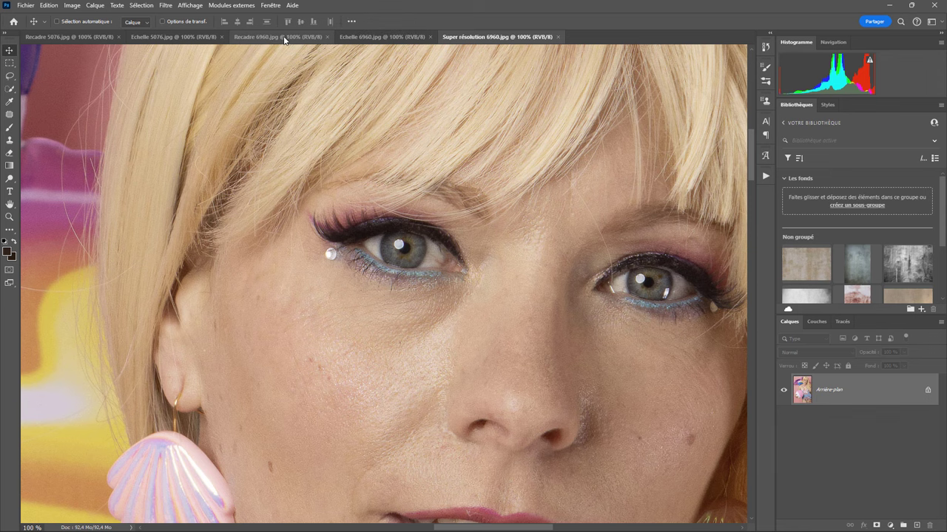
Compare eye detail across the Recadre, Echelle and Super résolution 6960 tabs, cancelling the background-layer warning.
{"action": "left_click", "coordinate": [284, 39]}
{"action": "left_click_drag", "start_coordinate": [423, 265], "coordinate": [436, 248]}
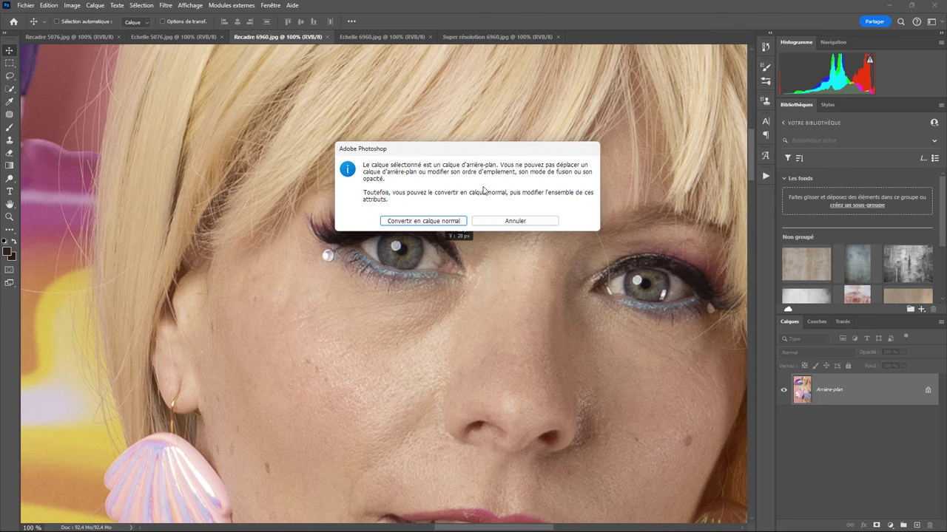
{"action": "left_click", "coordinate": [505, 221]}
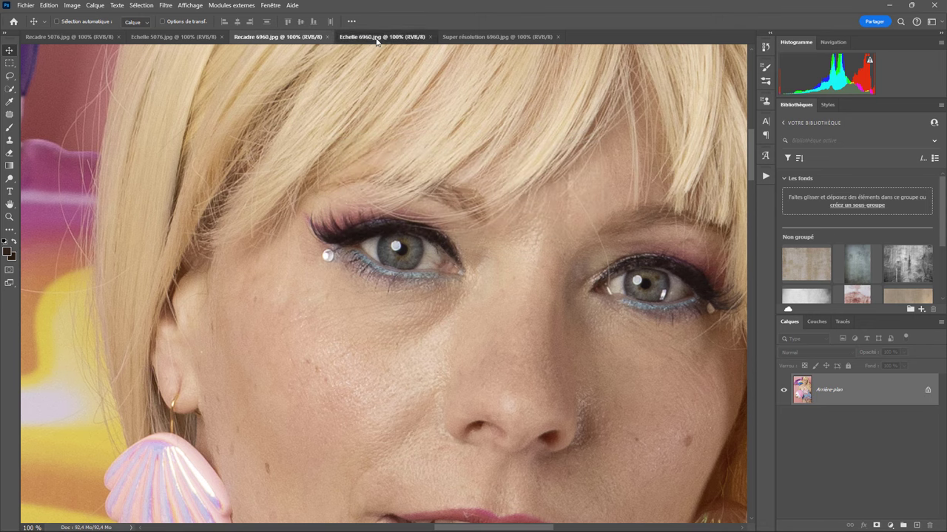
{"action": "left_click", "coordinate": [376, 39]}
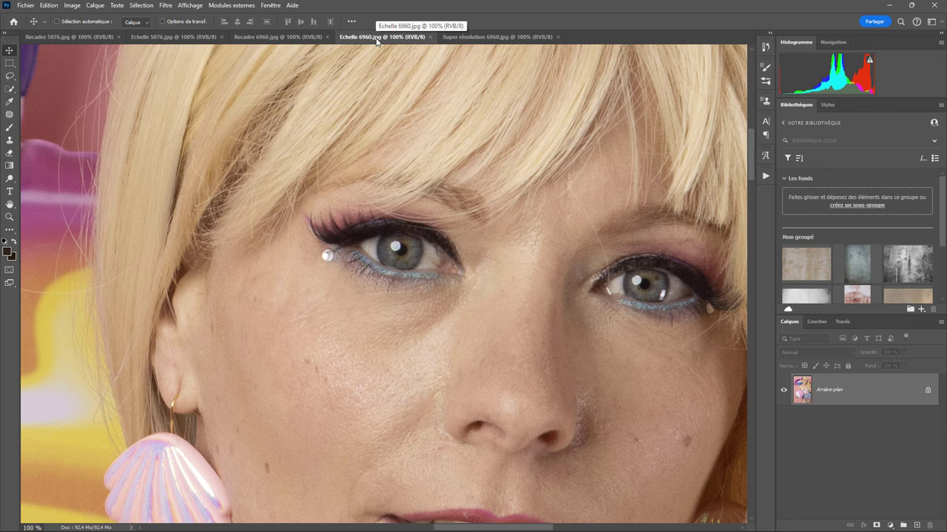
{"action": "left_click", "coordinate": [485, 39]}
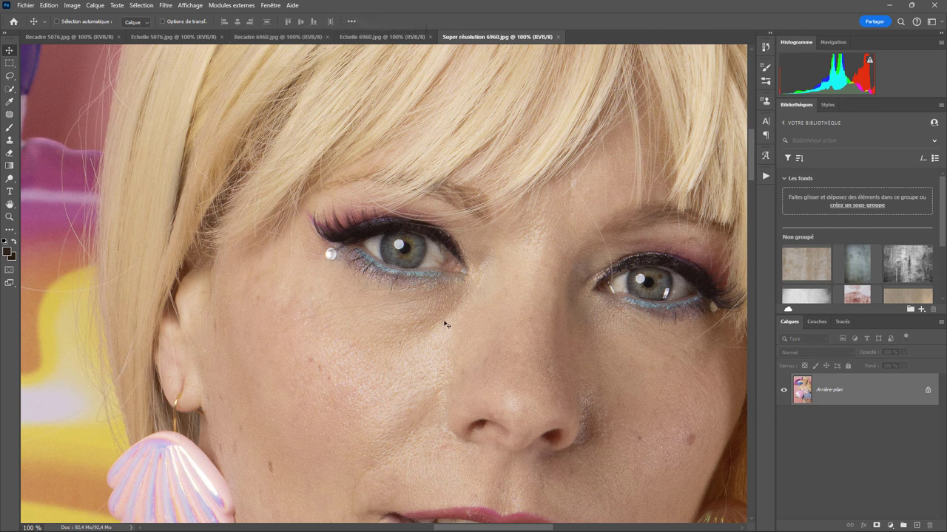
{"action": "left_click", "coordinate": [358, 37]}
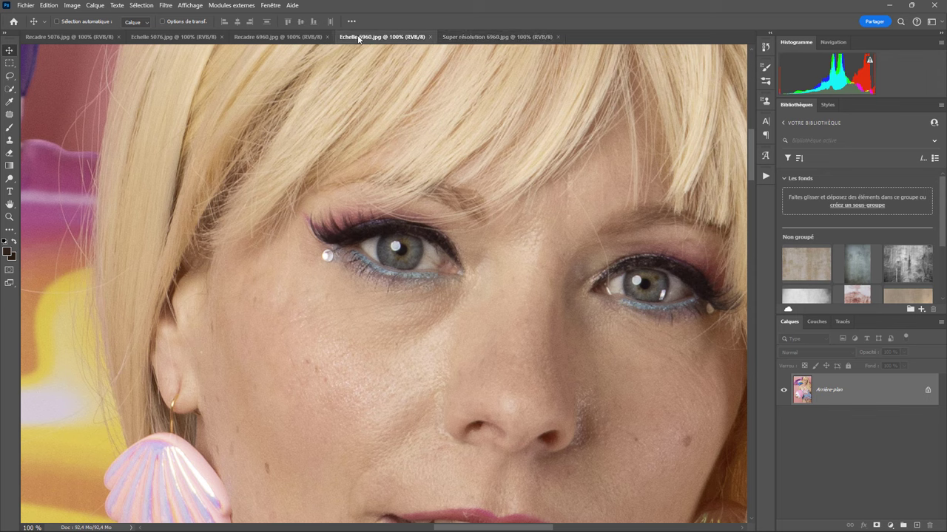
{"action": "left_click", "coordinate": [282, 39]}
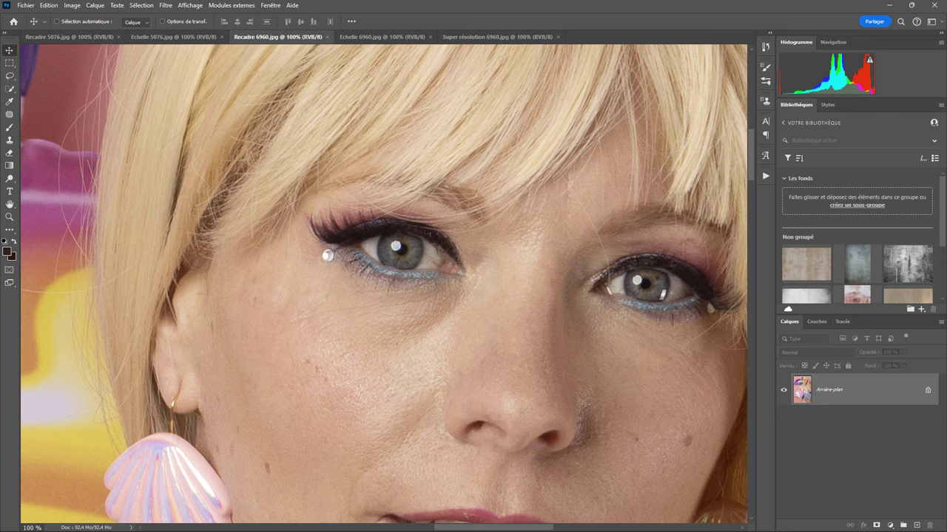
Switch to the Recadre 5076.jpg tab to see its wider view of the face at 100%.
{"action": "left_click", "coordinate": [63, 37]}
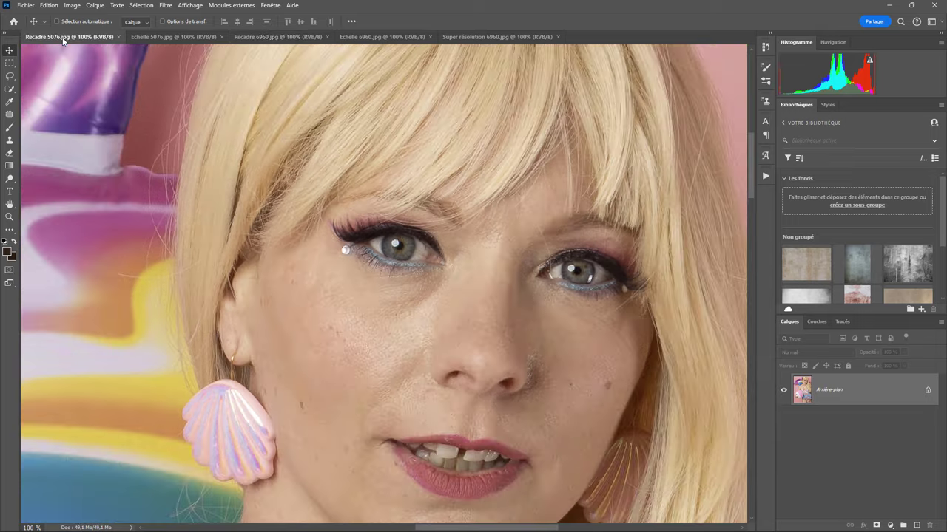